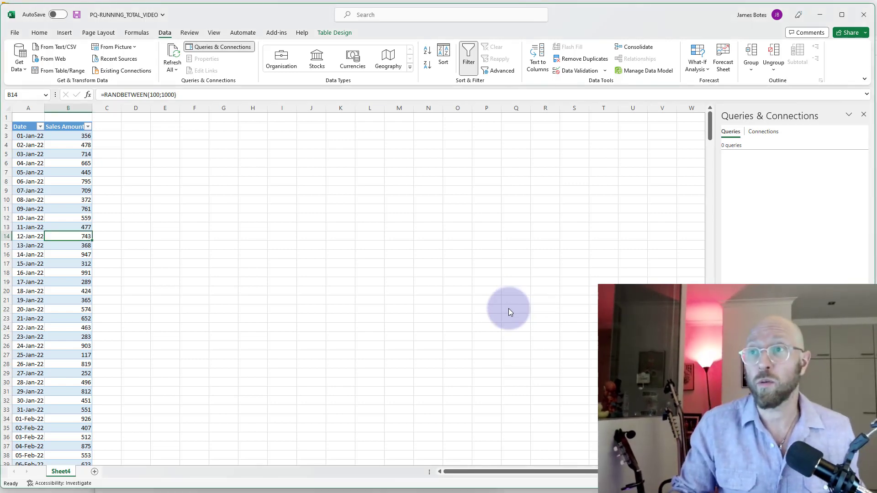
# - Bring the Microsoft Learn List.Range page forward and review its syntax and list parameter
pyautogui.press('super+Tab')
pyautogui.press('Return')
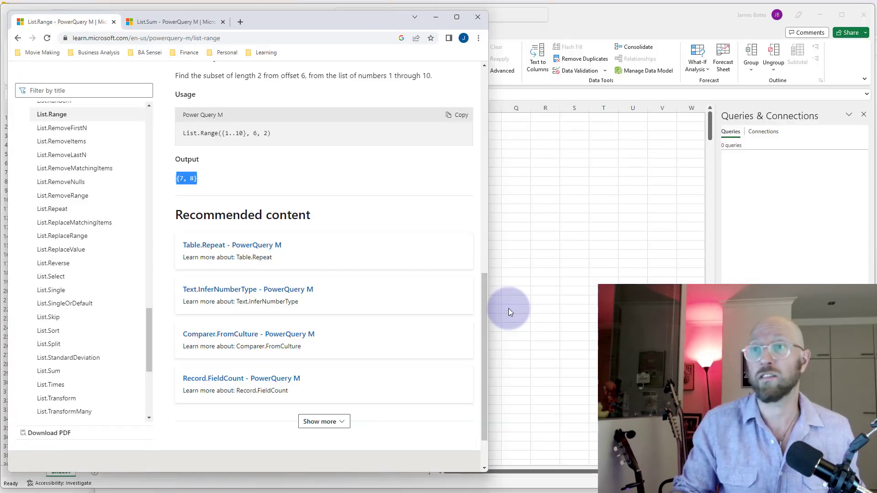
pyautogui.scroll(10, 349, 215)
pyautogui.scroll(1, 360, 221)
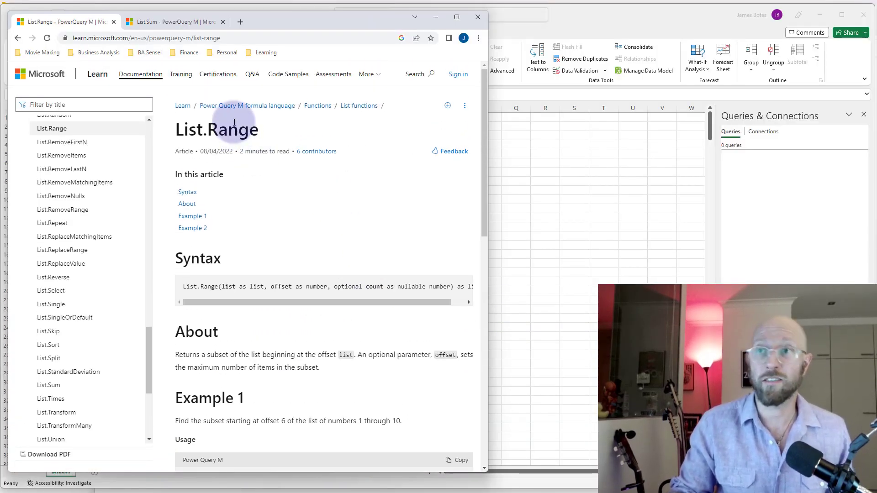
pyautogui.moveTo(267, 127); pyautogui.dragTo(179, 141)
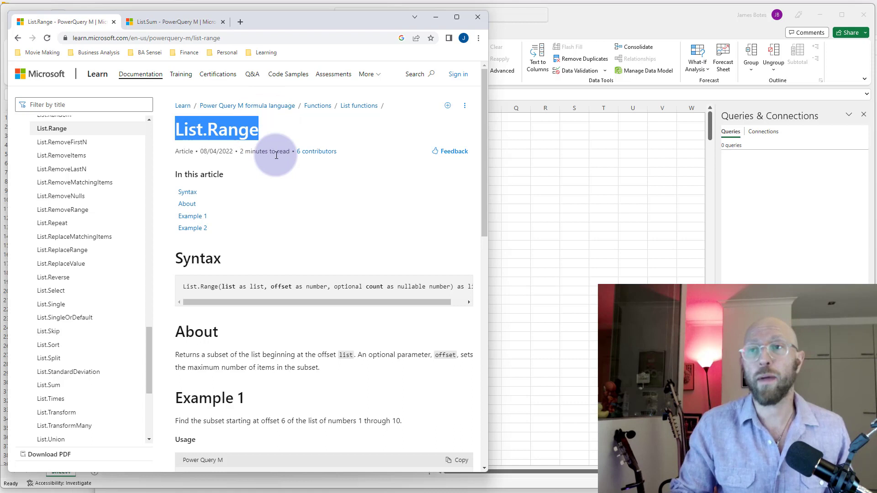
pyautogui.scroll(-3, 337, 169)
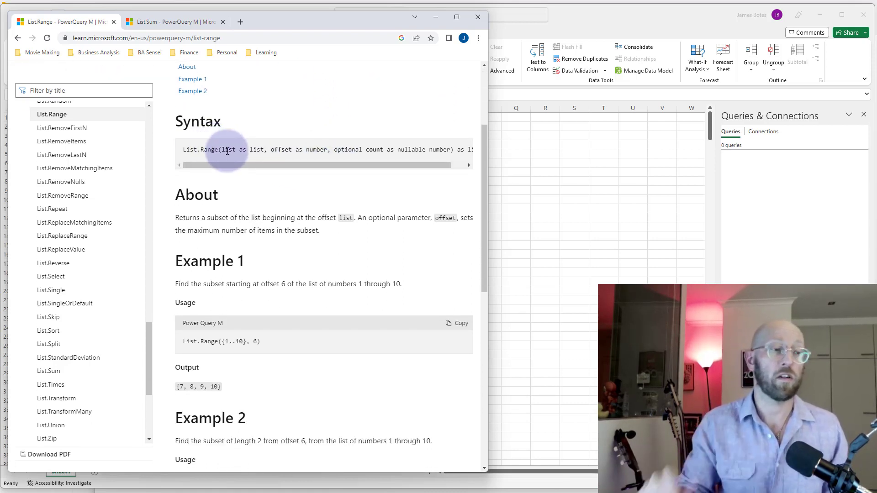
pyautogui.scroll(-1, 226, 154)
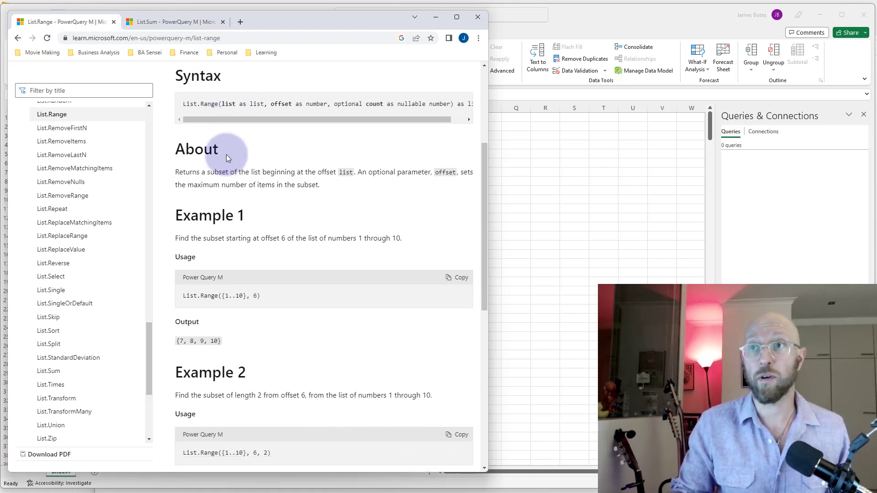
pyautogui.scroll(1, 225, 153)
pyautogui.moveTo(223, 151); pyautogui.dragTo(458, 160)
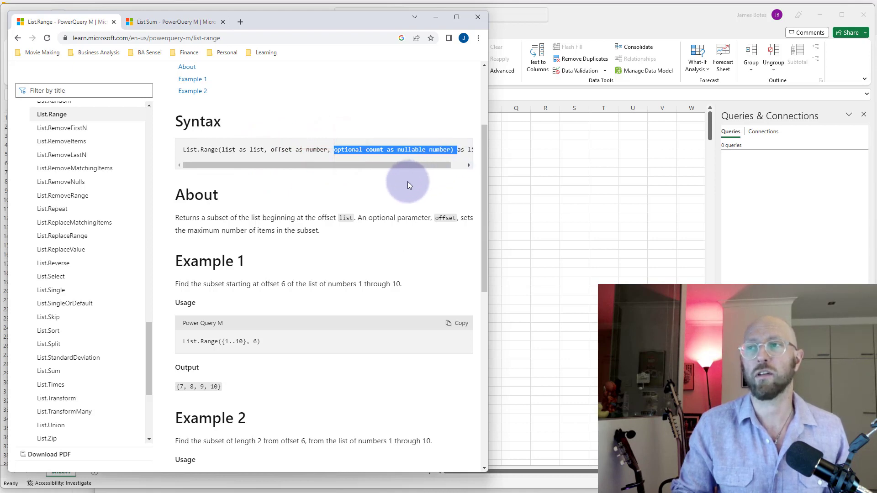
pyautogui.scroll(-2, 350, 239)
# - Highlight the {1..10} list and the offset 6 in Example 1
pyautogui.click(226, 252)
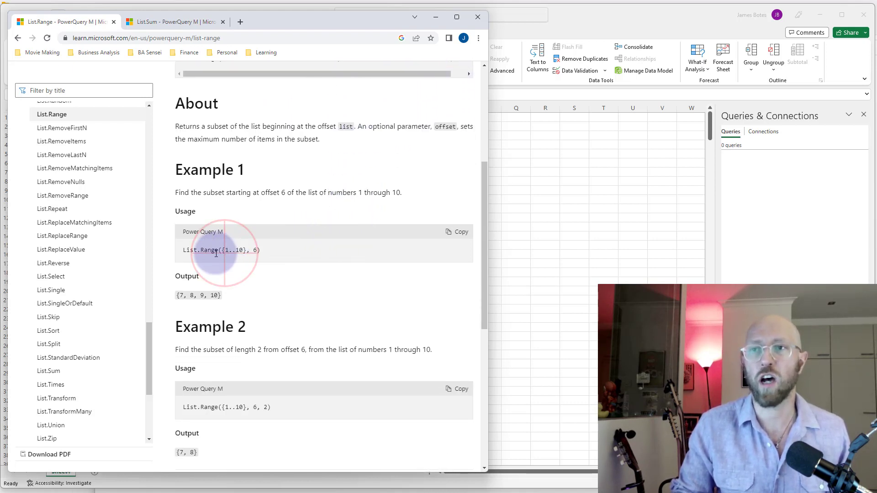
pyautogui.moveTo(224, 251); pyautogui.dragTo(240, 251)
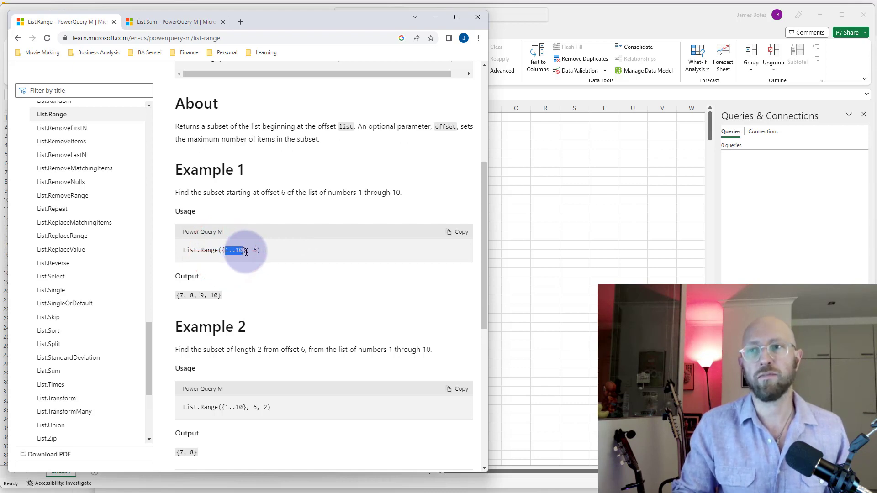
pyautogui.moveTo(254, 251); pyautogui.dragTo(259, 251)
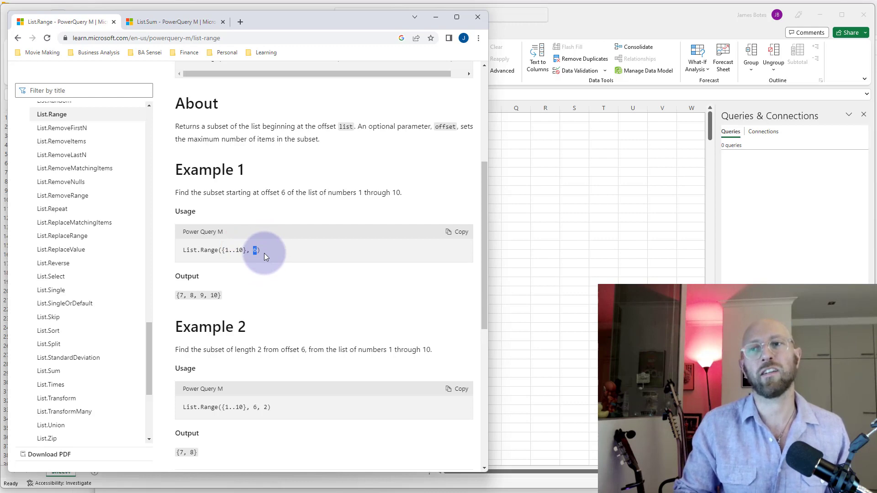
pyautogui.click(213, 295)
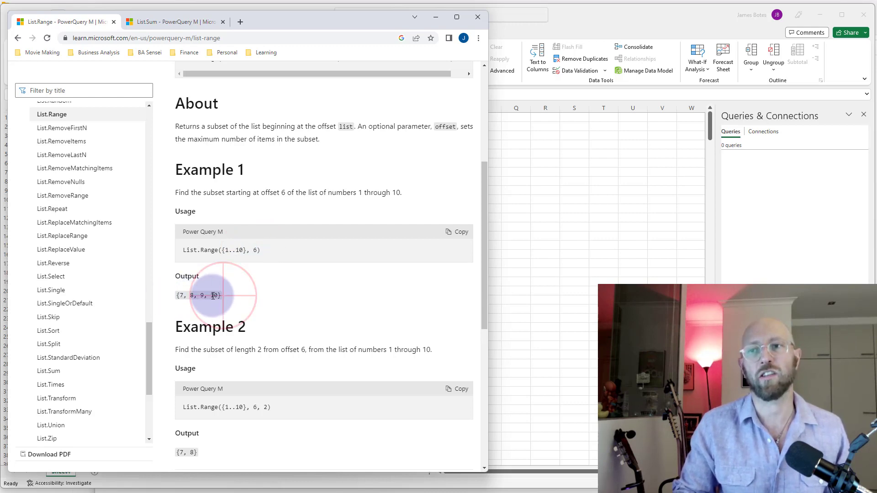
pyautogui.moveTo(213, 296); pyautogui.dragTo(178, 296)
# - Review Example 2, List.Range({1..10}, 6, 2), highlighting its list, count 2 and output 8
pyautogui.scroll(-4, 253, 283)
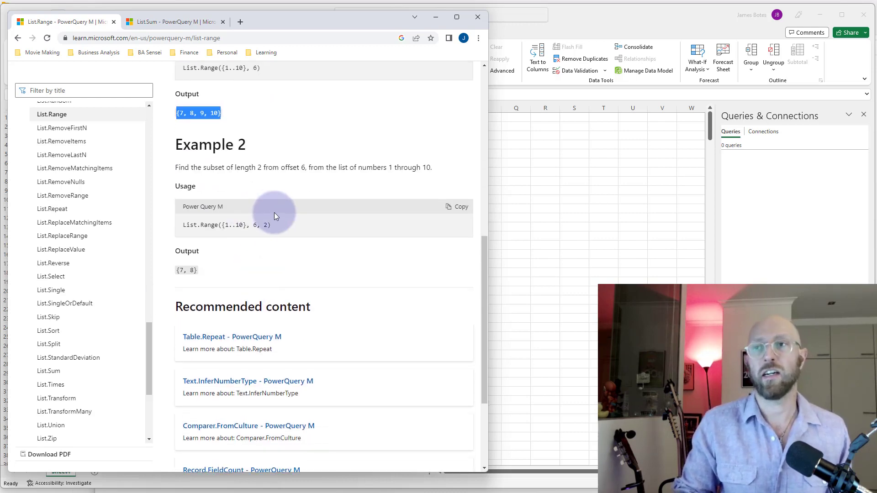
pyautogui.scroll(5, 274, 213)
pyautogui.scroll(-5, 275, 215)
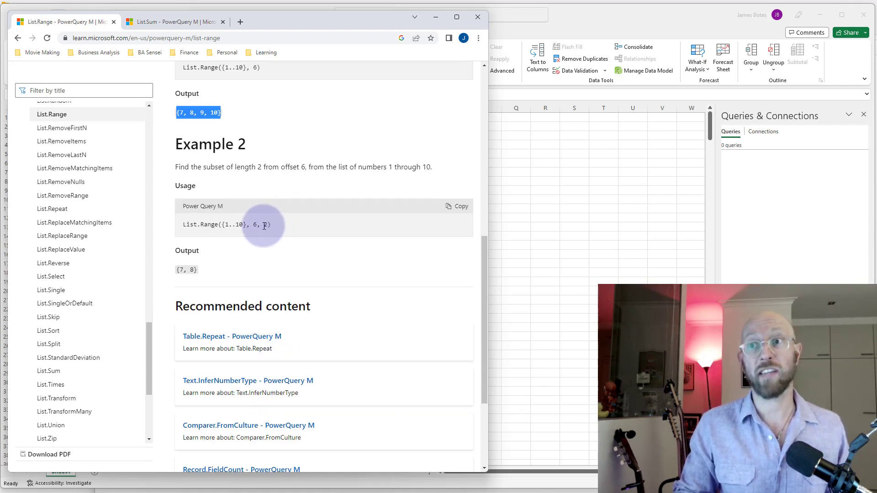
pyautogui.moveTo(263, 225)
pyautogui.mouseDown()
pyautogui.moveTo(233, 224)
pyautogui.moveTo(247, 224)
pyautogui.mouseUp()
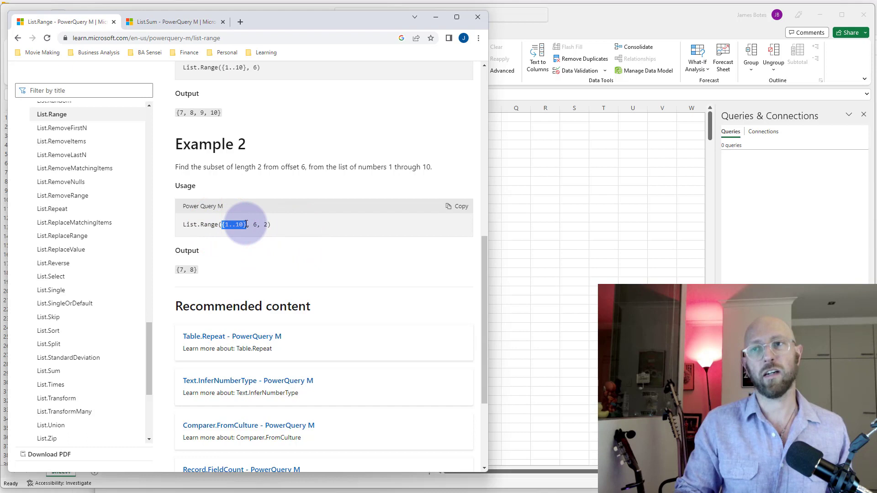
pyautogui.click(255, 224)
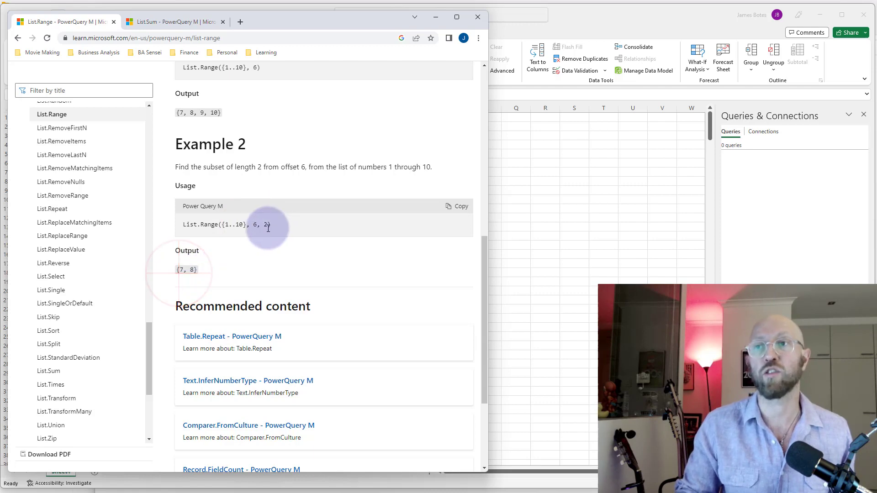
pyautogui.doubleClick(265, 224)
pyautogui.doubleClick(197, 270)
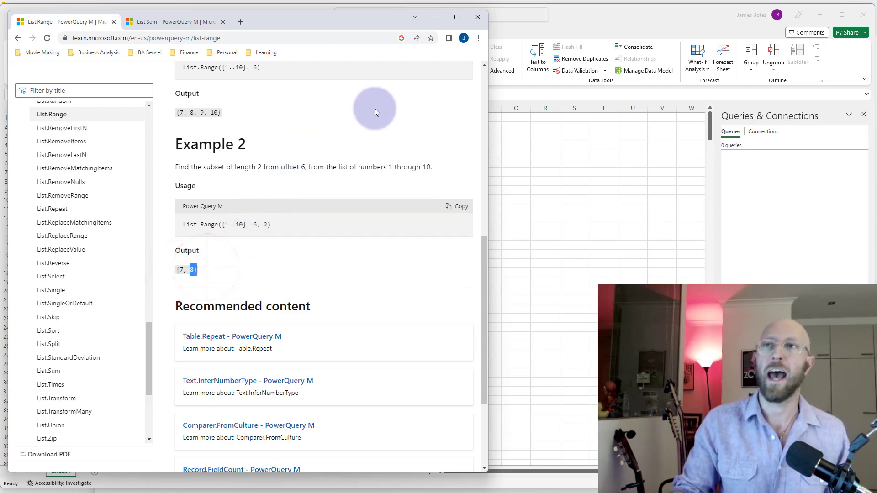
# - Bring the Excel workbook forward and check the dates and the RANDBETWEEN formula in B7
pyautogui.click(587, 172)
pyautogui.click(428, 162)
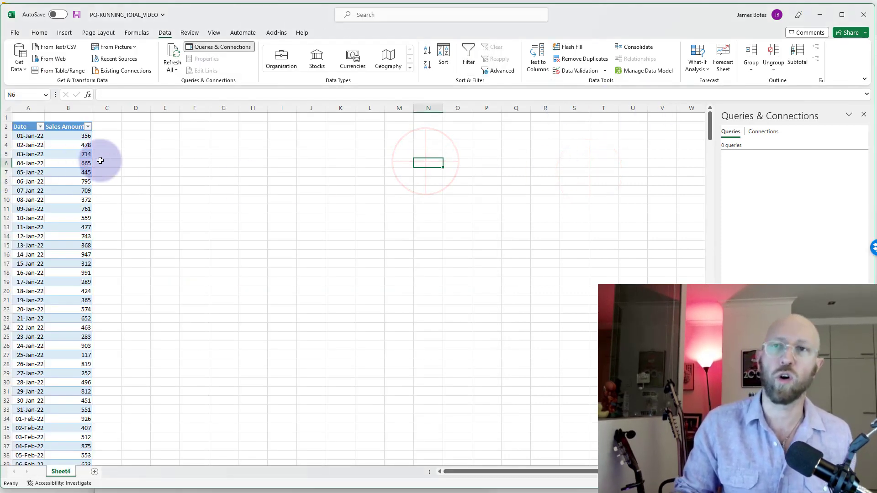
pyautogui.moveTo(36, 144); pyautogui.dragTo(32, 300)
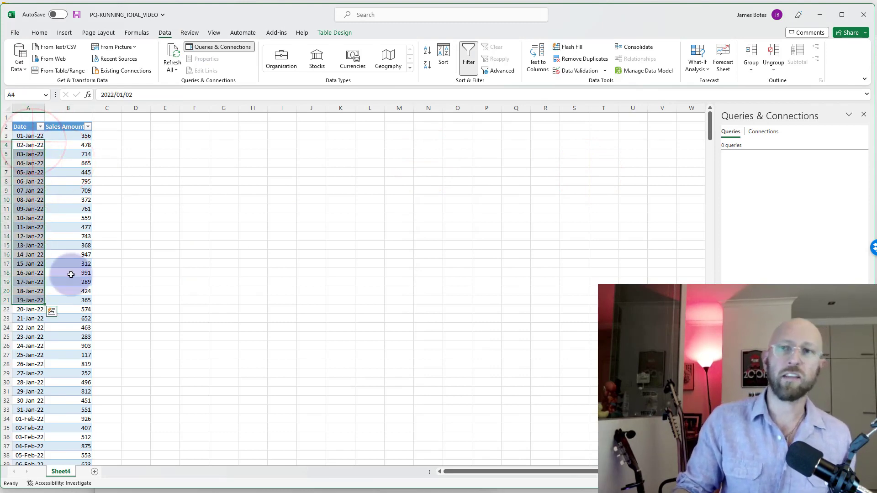
pyautogui.click(133, 191)
pyautogui.click(69, 173)
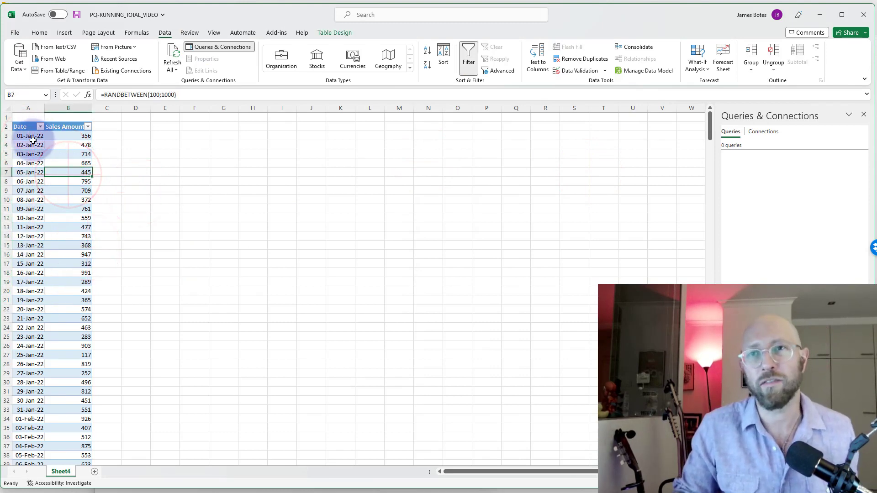
# - Review the Sales Amount values in B4:B14 and select cell B6 inside the table
pyautogui.moveTo(33, 141); pyautogui.dragTo(40, 260)
pyautogui.moveTo(72, 145); pyautogui.dragTo(72, 235)
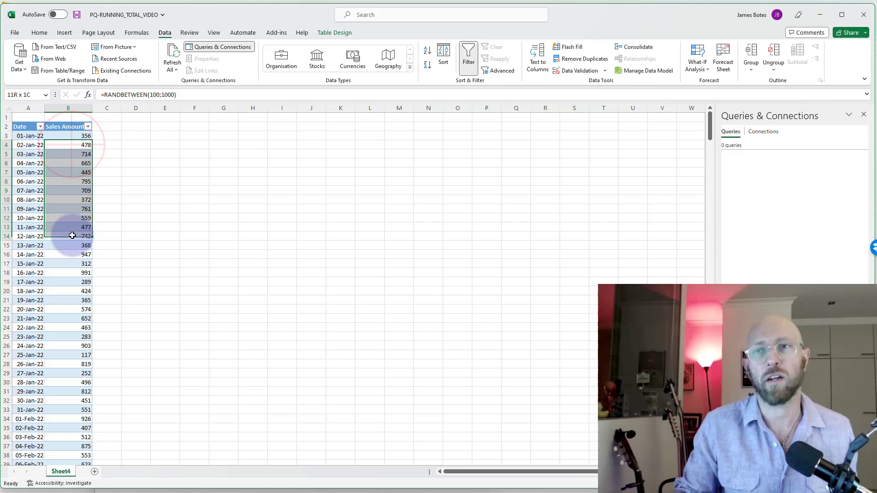
pyautogui.click(192, 208)
pyautogui.click(85, 163)
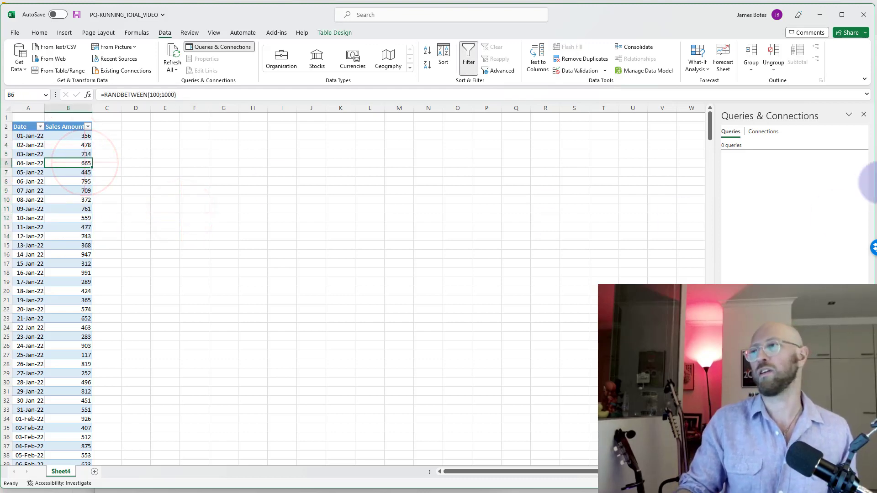
pyautogui.click(188, 154)
pyautogui.click(69, 163)
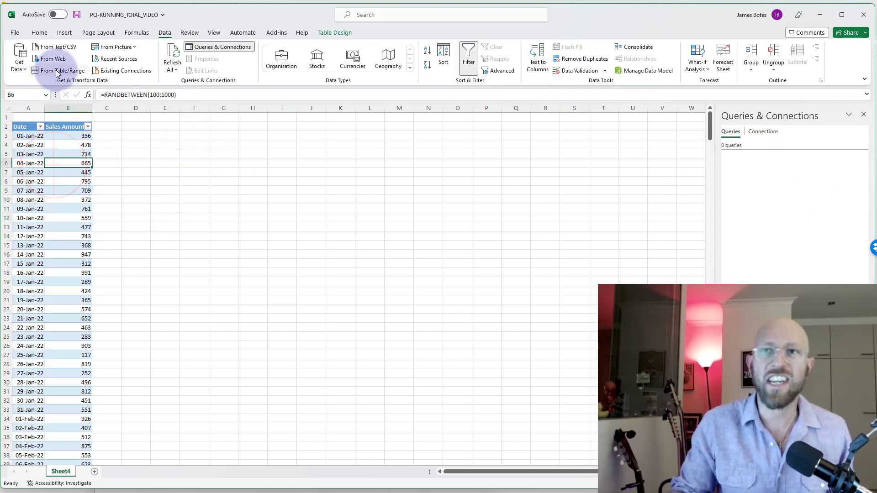
# - Load the sales table into Power Query and set the Date column to the Date type
pyautogui.click(57, 72)
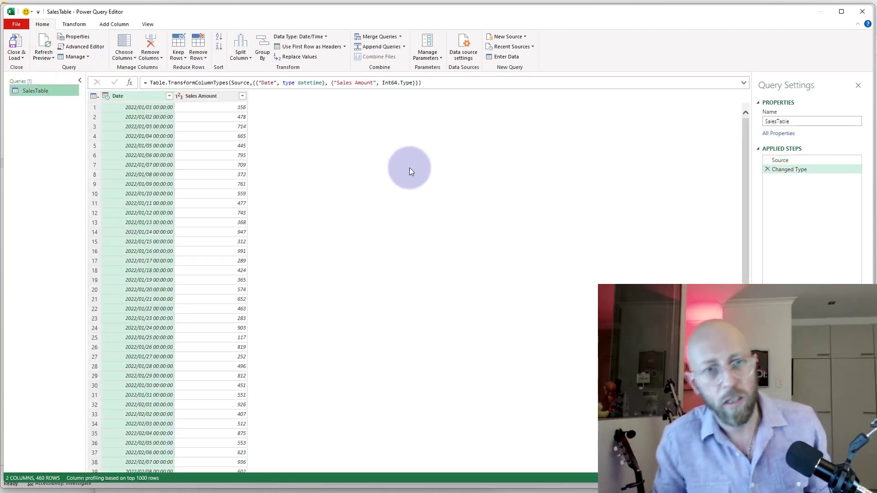
pyautogui.click(383, 158)
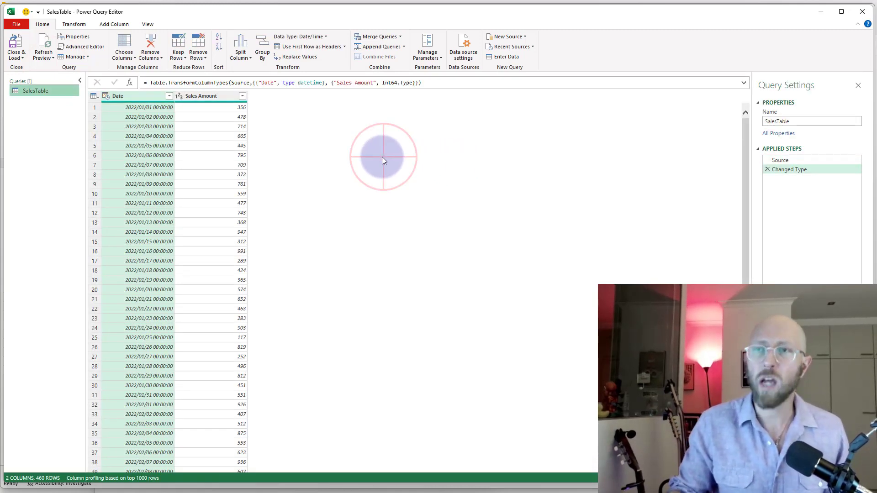
pyautogui.click(149, 104)
pyautogui.click(76, 39)
pyautogui.click(74, 25)
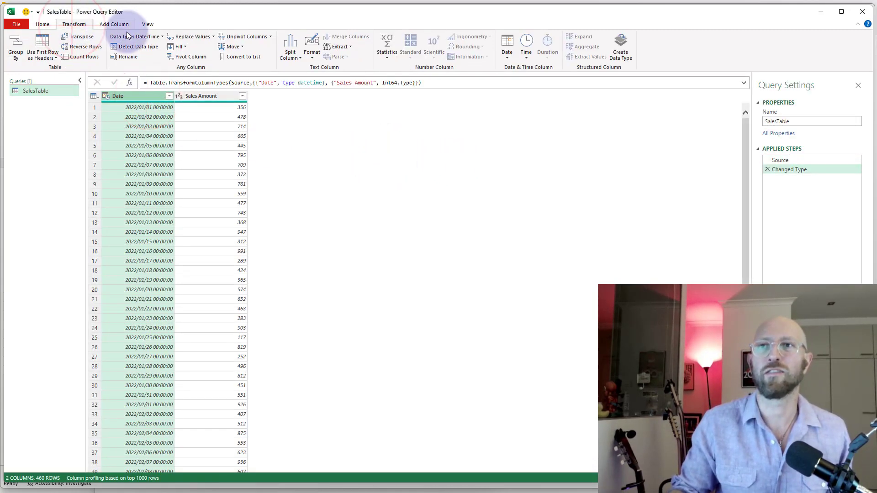
pyautogui.click(136, 36)
pyautogui.click(130, 98)
pyautogui.click(461, 179)
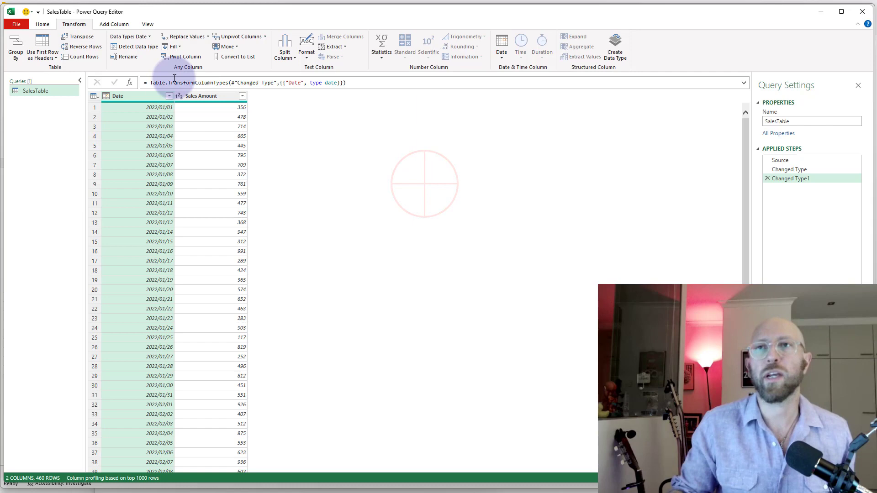
# - Sort the rows by Date, oldest first, and add an Index column starting from 1
pyautogui.click(168, 95)
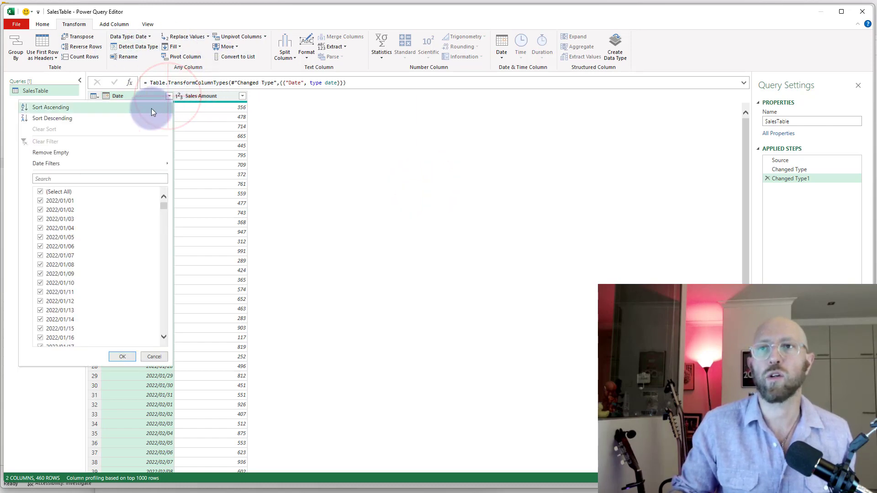
pyautogui.click(151, 108)
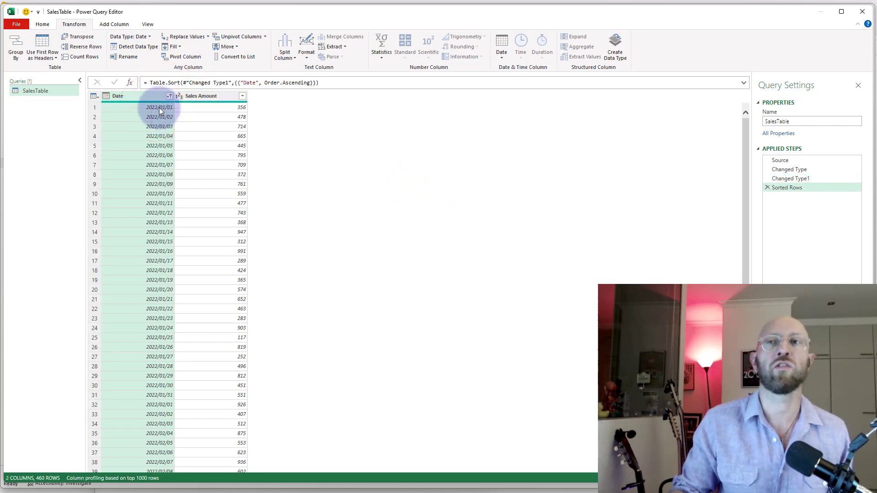
pyautogui.click(155, 267)
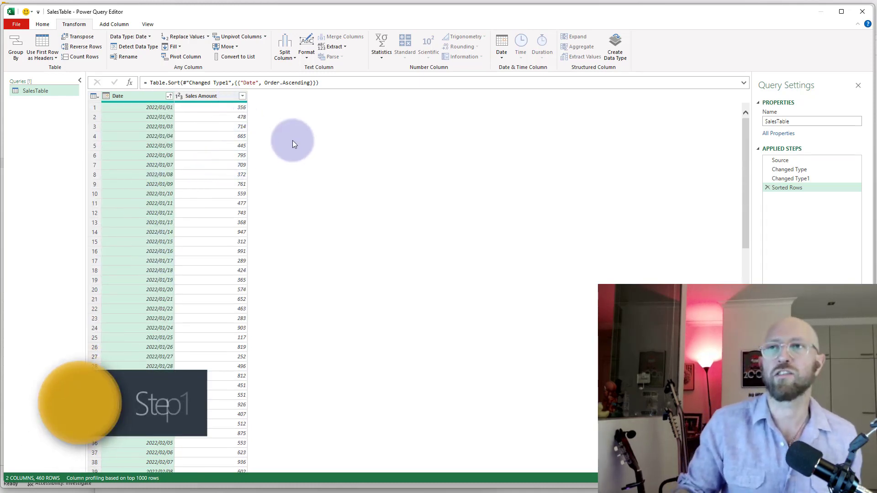
pyautogui.click(42, 25)
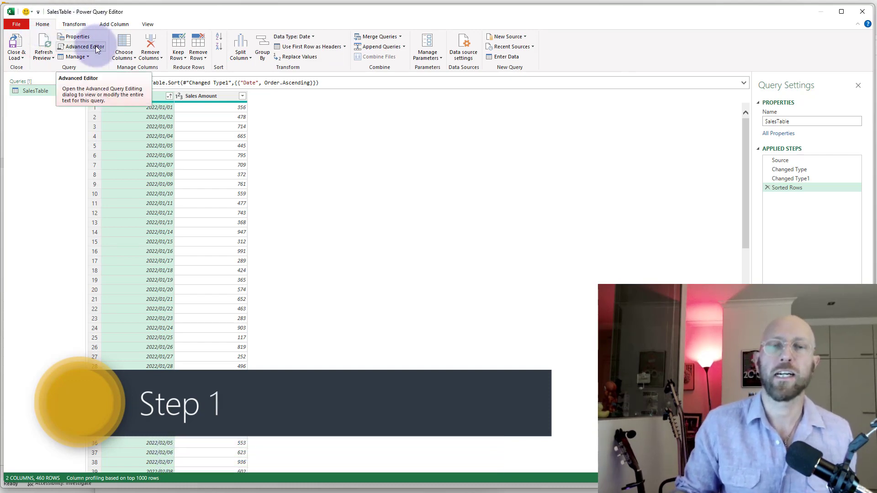
pyautogui.click(113, 24)
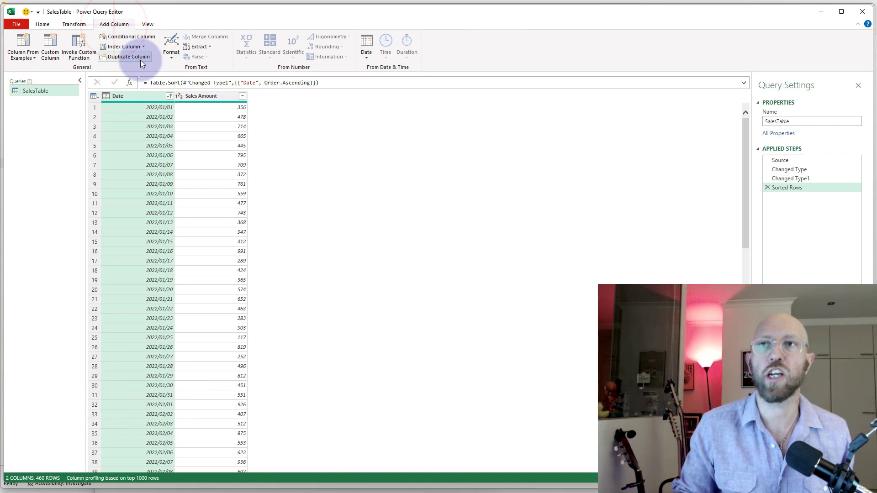
pyautogui.click(144, 47)
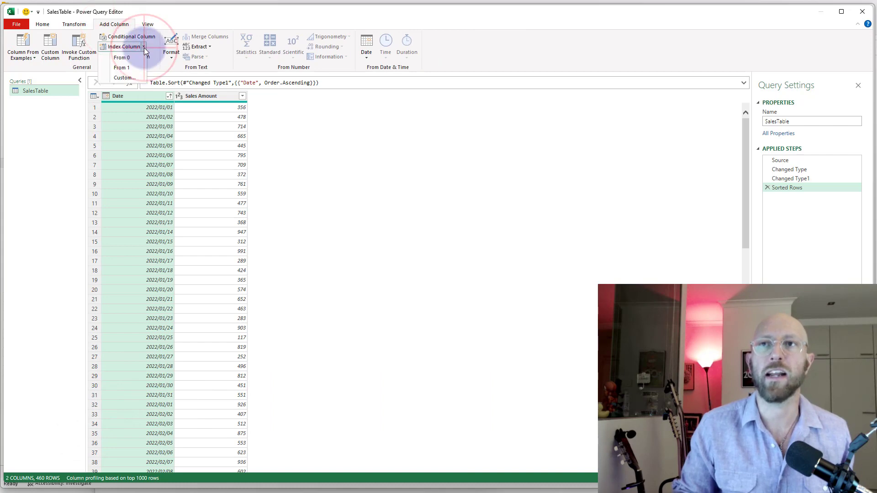
pyautogui.click(131, 68)
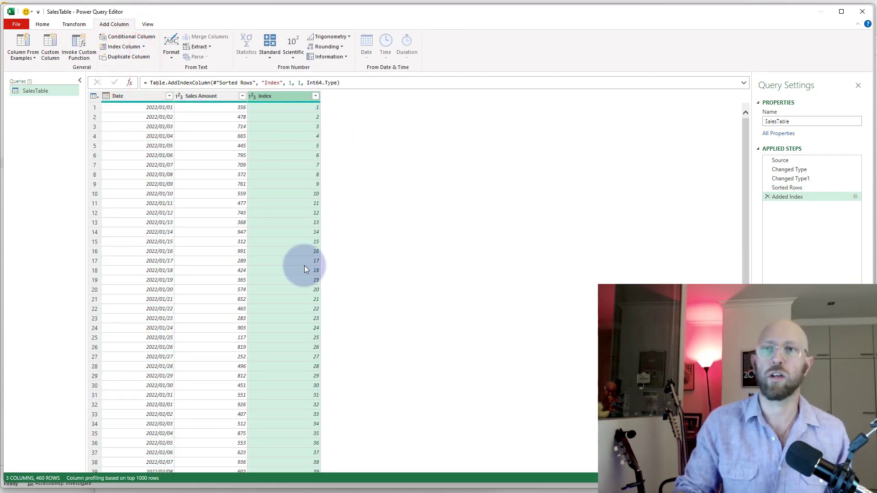
# - Create a custom column named RunningTotal and begin its List.Range( formula
pyautogui.click(50, 46)
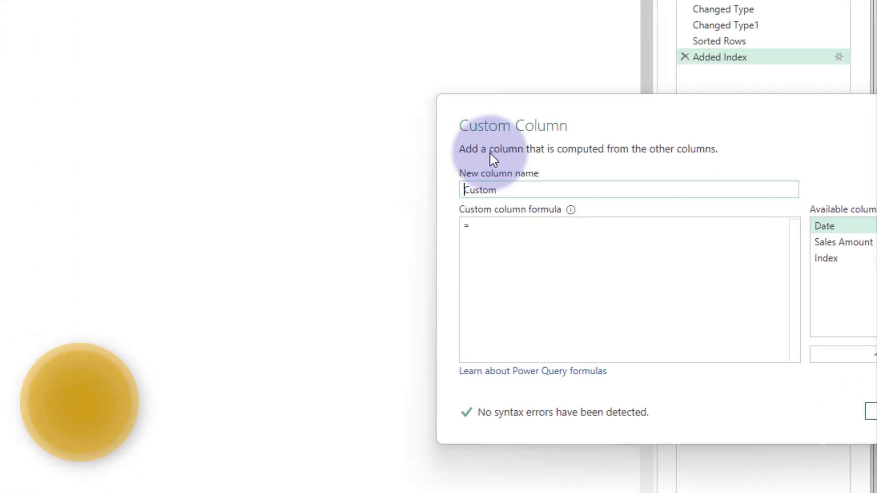
pyautogui.doubleClick(430, 158)
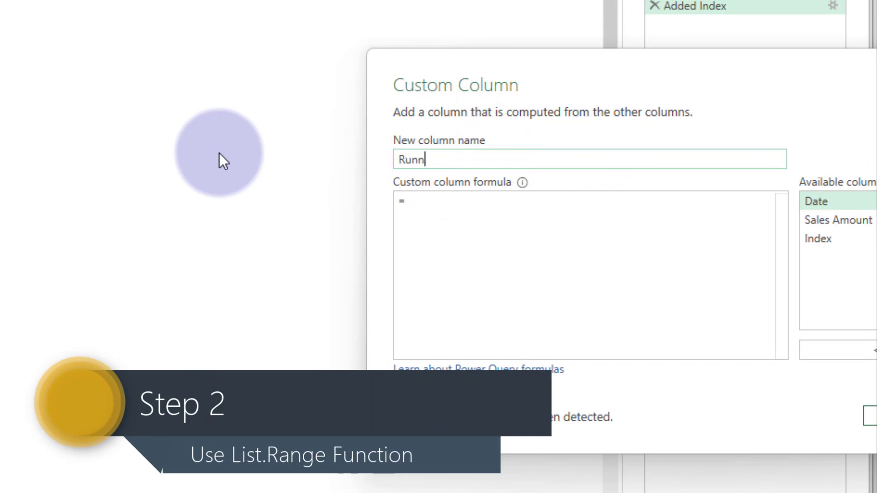
pyautogui.write('RunningTotal')
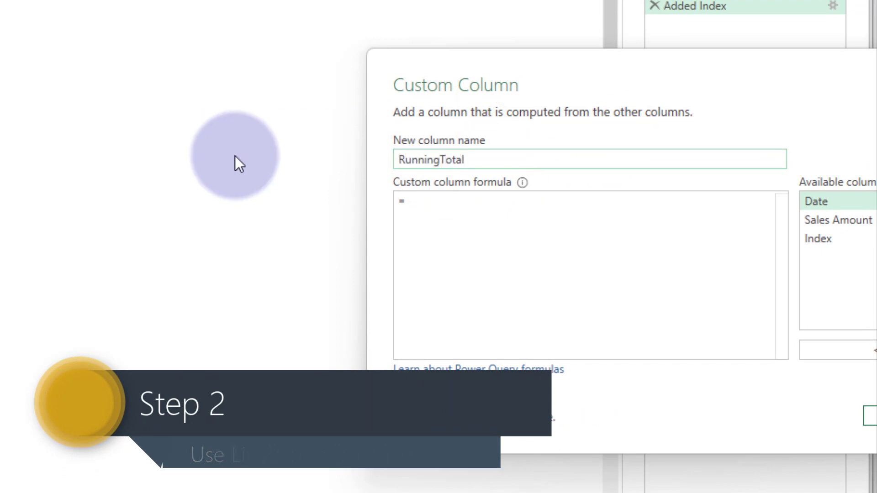
pyautogui.click(444, 203)
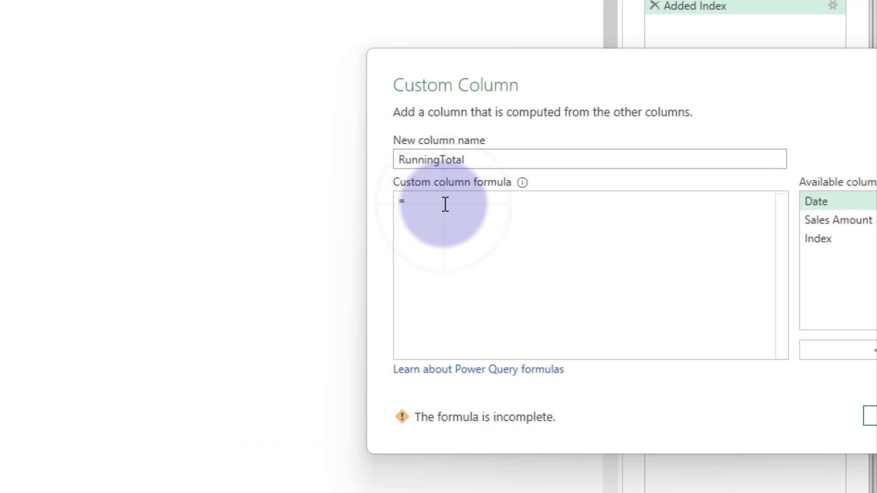
pyautogui.write('List.Range')
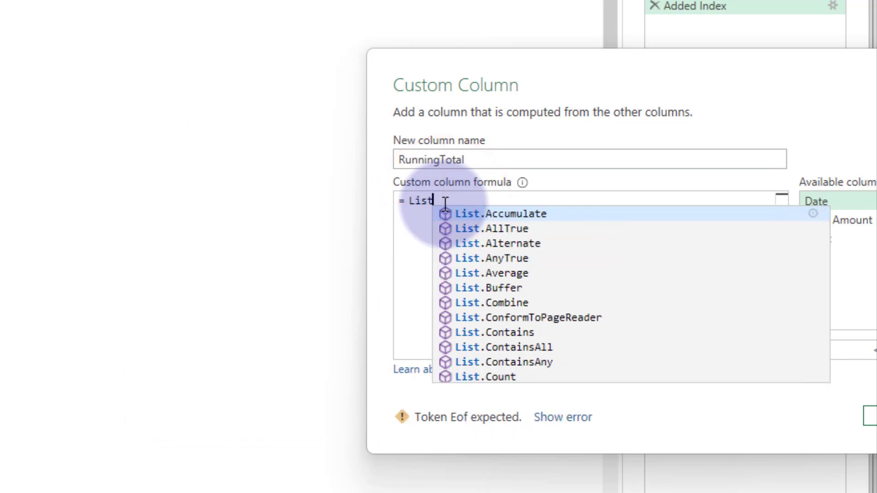
pyautogui.write('(')
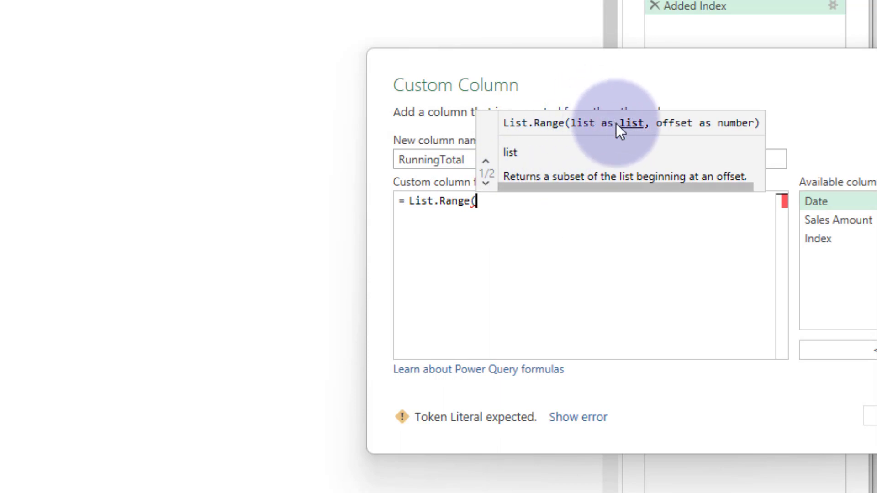
# - Complete the formula as List.Range([Sales Amount],0,[Index]) and inspect the resulting Error
pyautogui.click(849, 221)
pyautogui.doubleClick(848, 220)
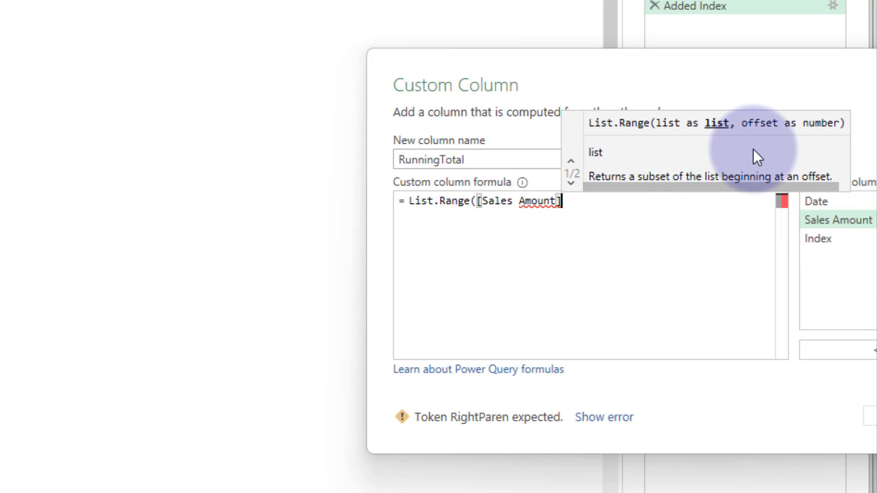
pyautogui.write(',0')
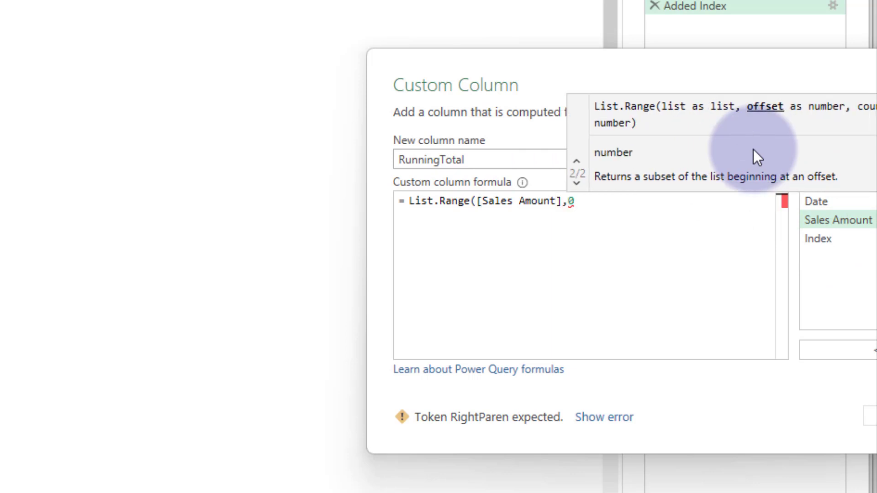
pyautogui.write(',')
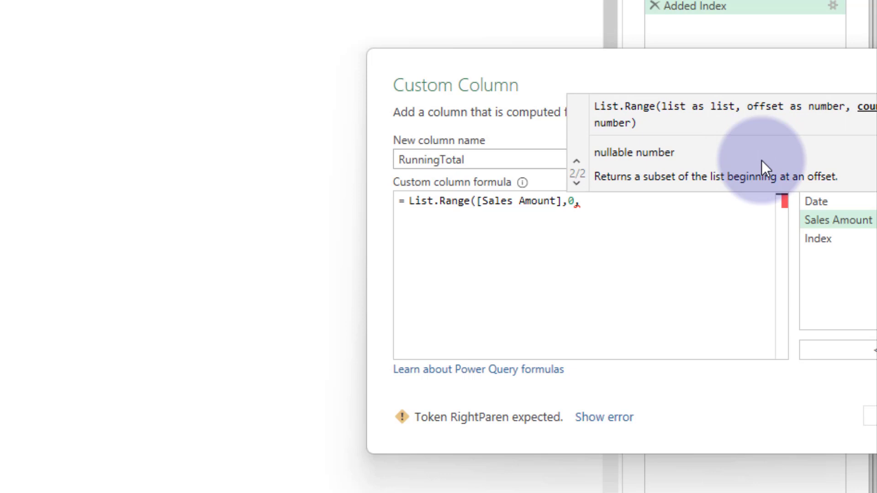
pyautogui.doubleClick(821, 240)
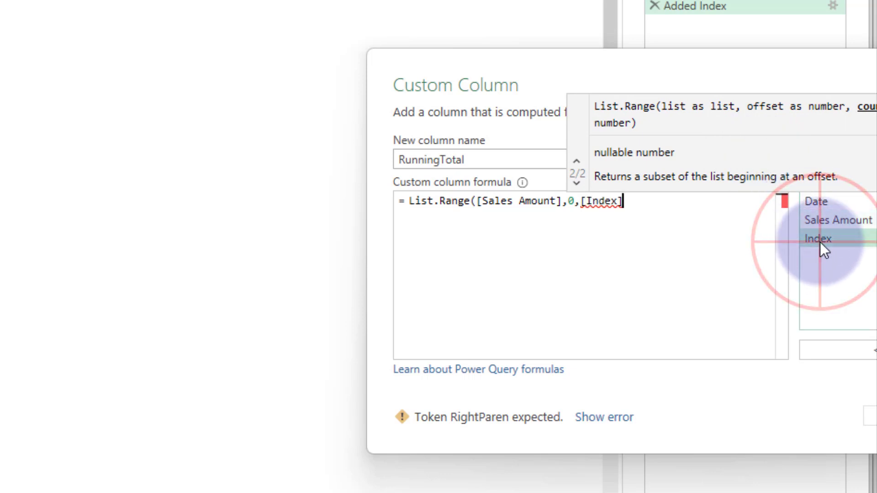
pyautogui.write(')')
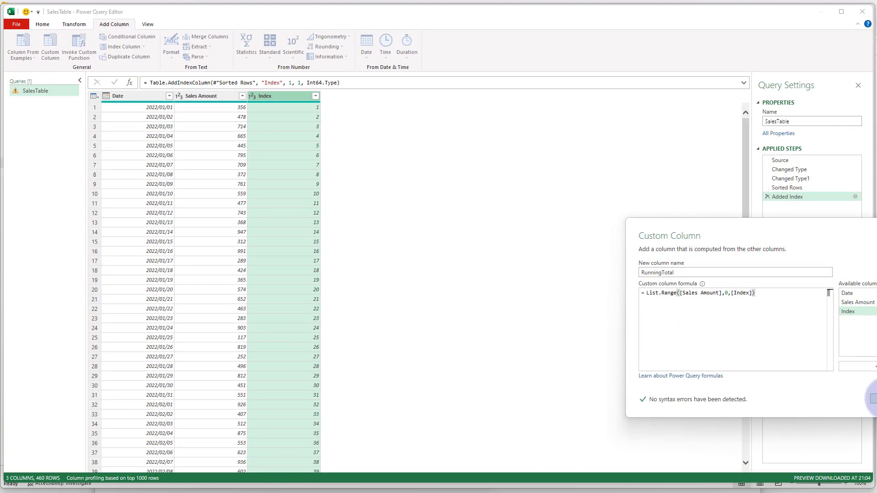
pyautogui.click(872, 399)
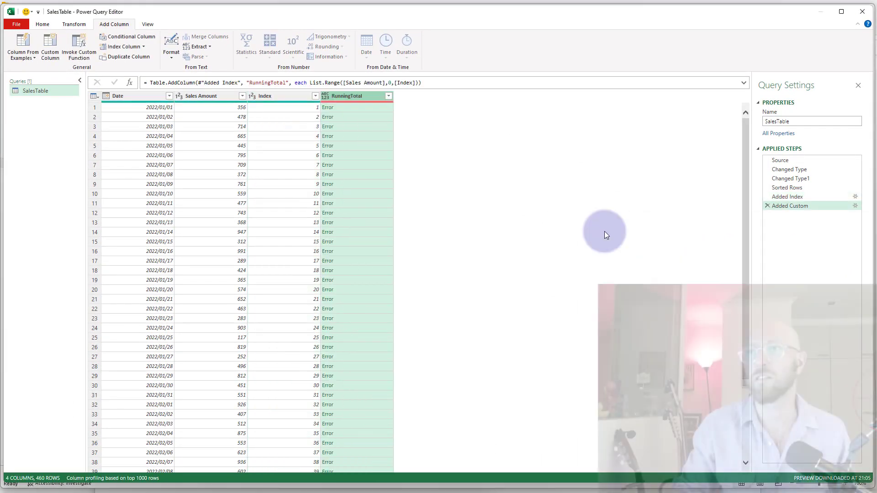
pyautogui.click(346, 111)
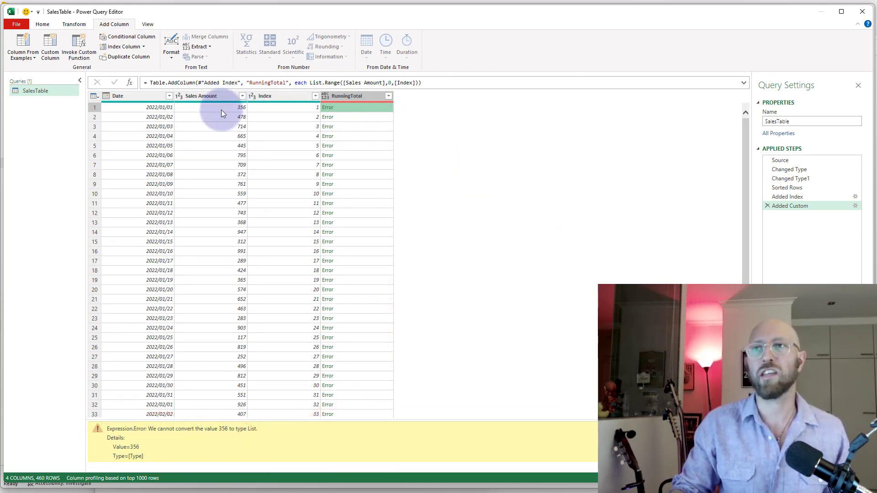
# - Prefix Sales Amount with the step reference #"Add Index" in the RunningTotal formula
pyautogui.click(854, 206)
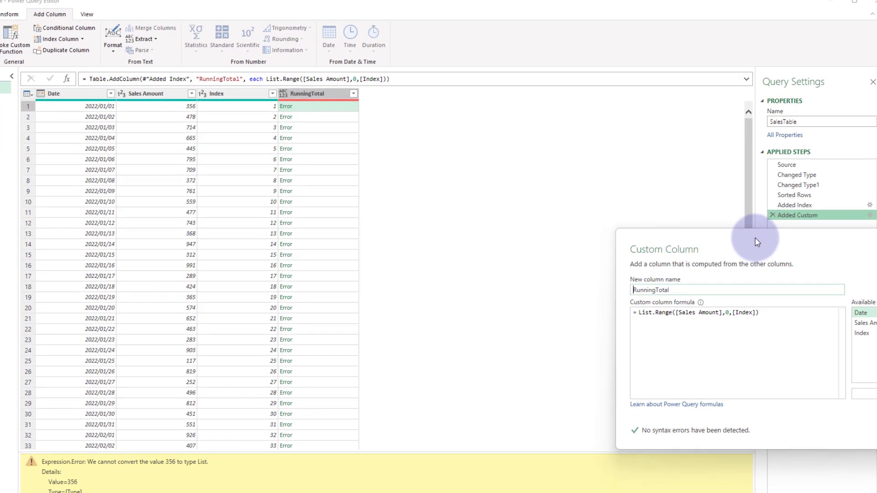
pyautogui.moveTo(752, 225); pyautogui.dragTo(496, 199)
pyautogui.moveTo(412, 203); pyautogui.dragTo(439, 142)
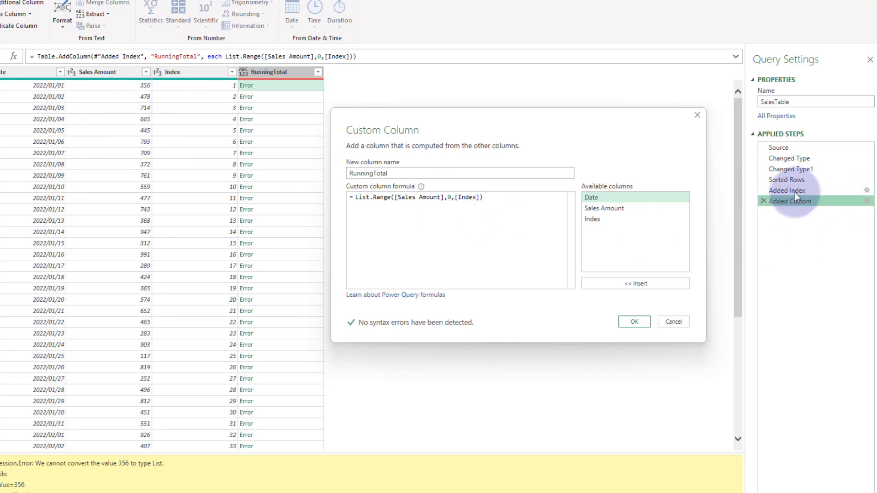
pyautogui.click(394, 198)
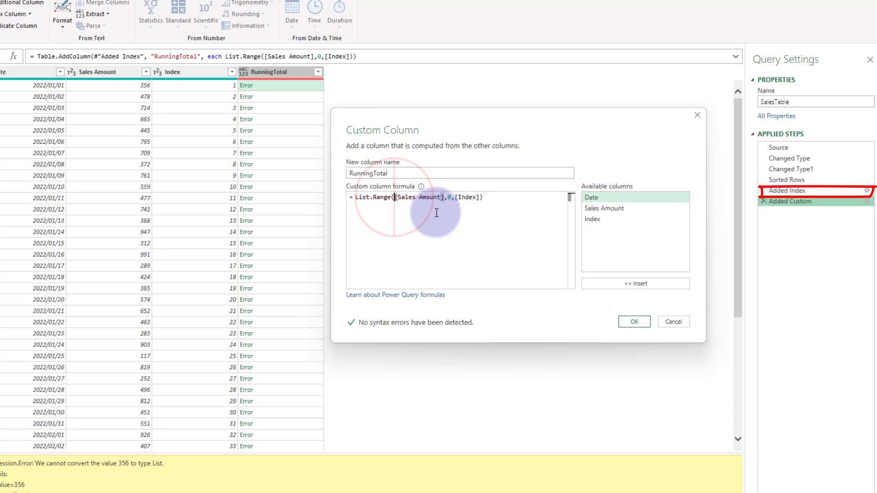
pyautogui.write('#')
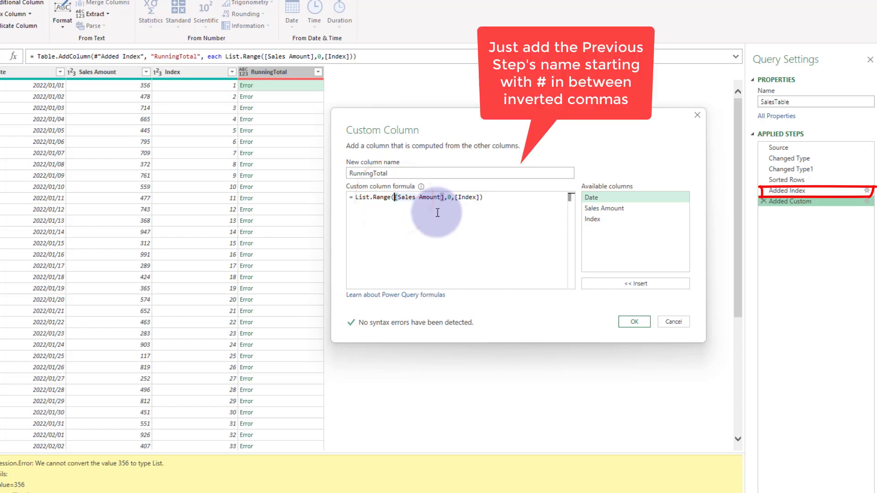
pyautogui.write('"Add')
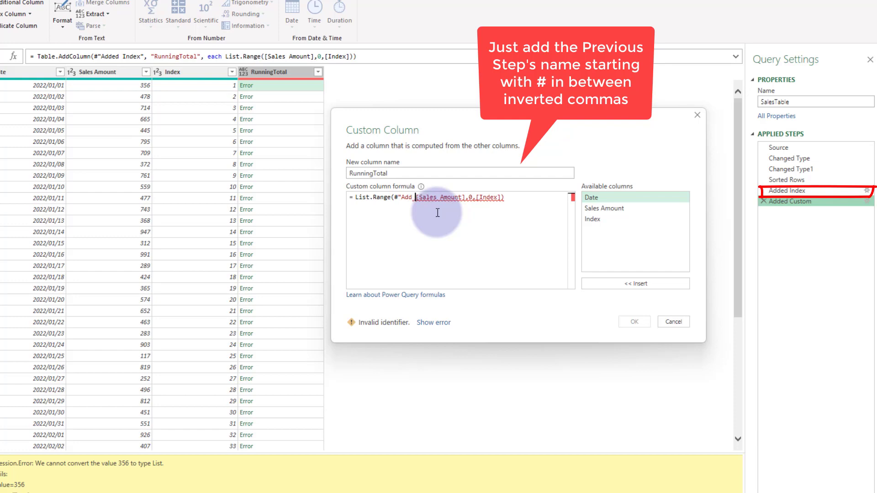
pyautogui.write(' Index"')
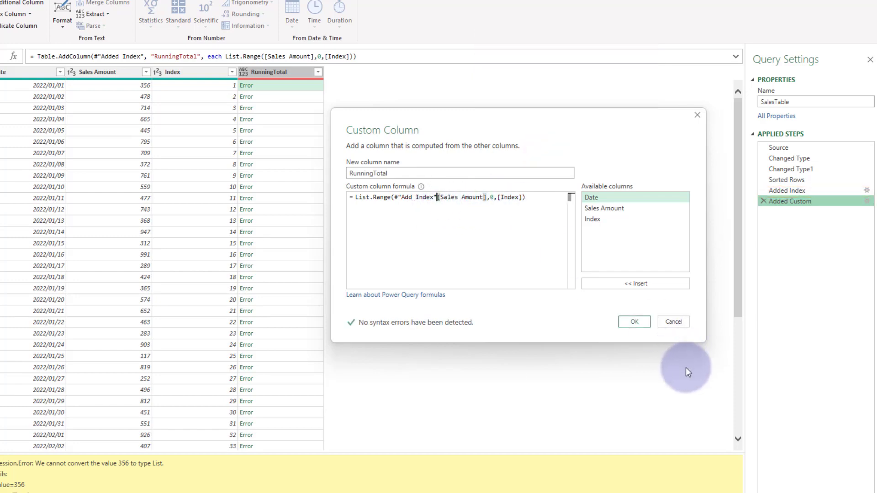
pyautogui.click(634, 321)
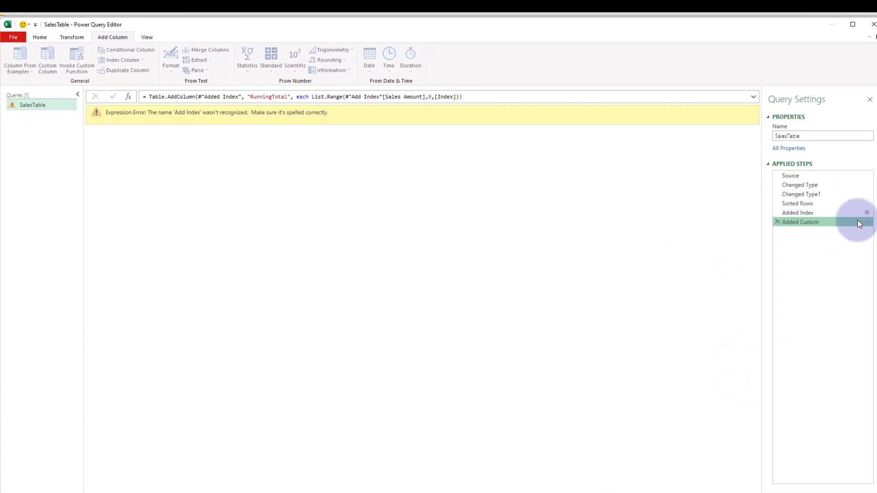
# - Correct the step reference to #"Added Index" and apply the formula
pyautogui.click(855, 218)
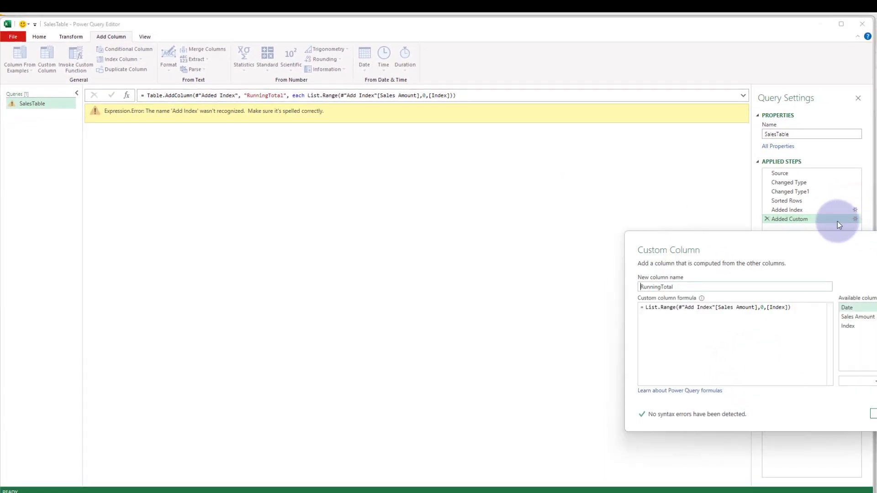
pyautogui.click(672, 307)
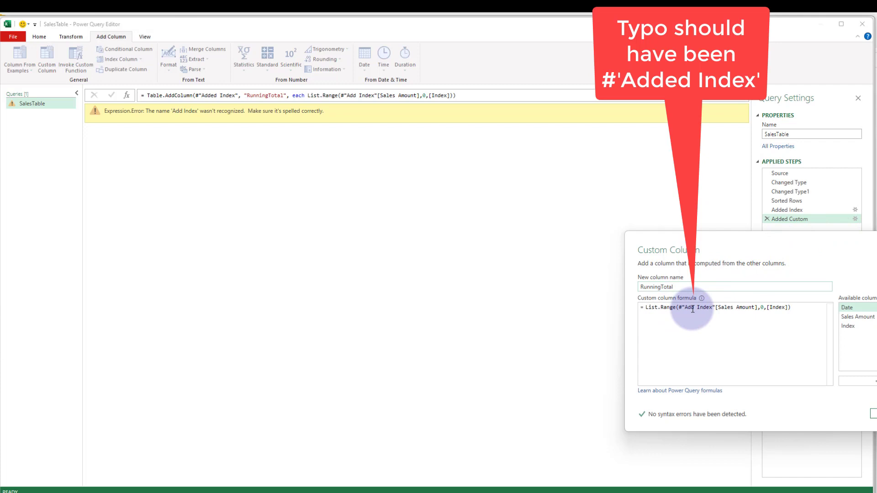
pyautogui.click(693, 307)
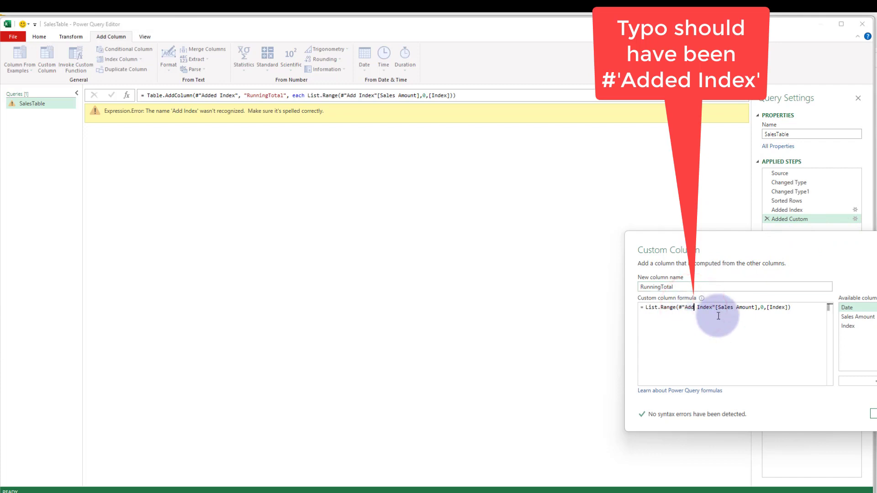
pyautogui.write('ed')
pyautogui.click(871, 413)
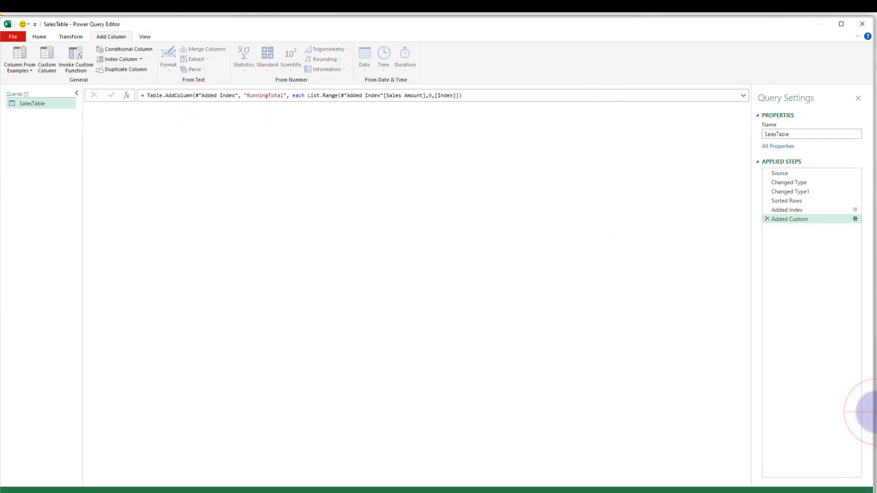
pyautogui.click(454, 173)
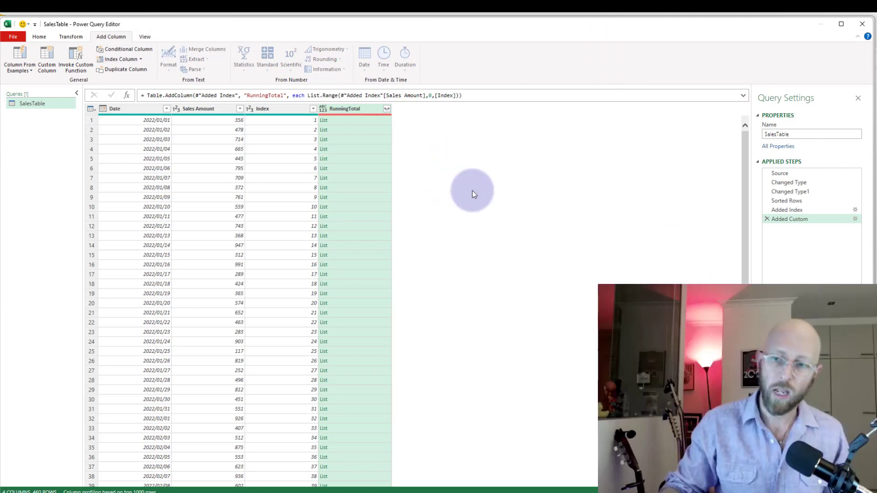
pyautogui.click(341, 122)
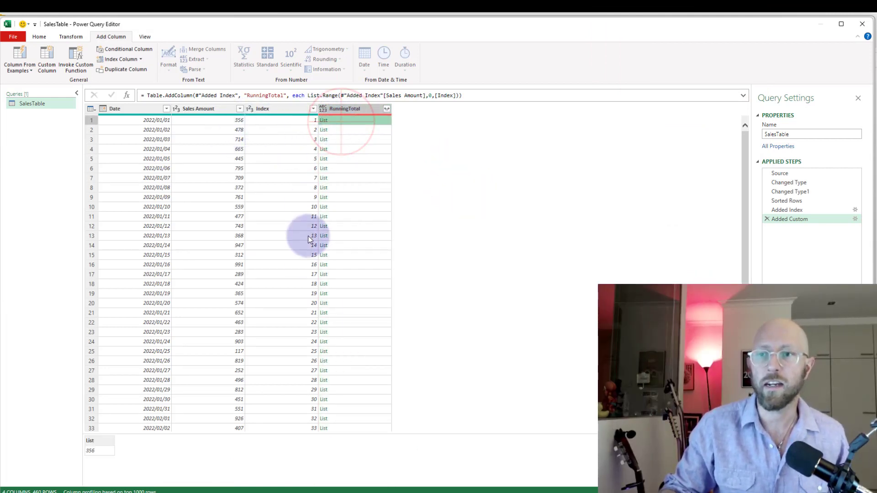
pyautogui.click(352, 130)
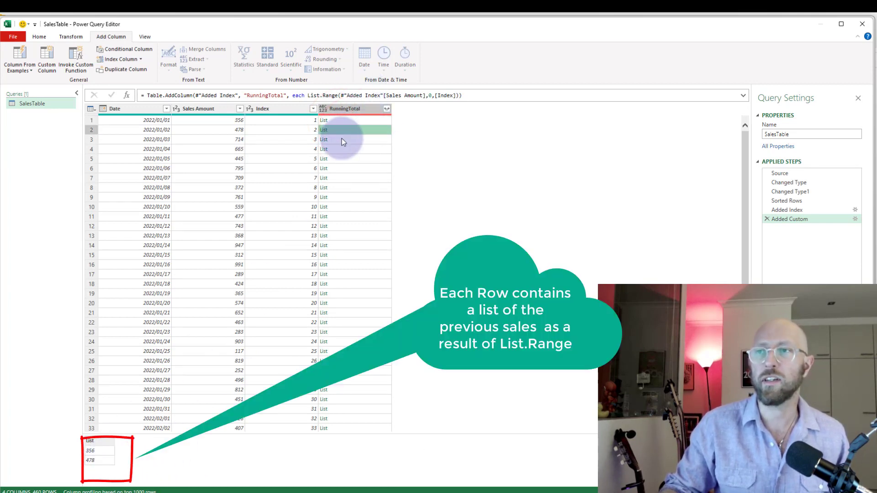
pyautogui.click(341, 140)
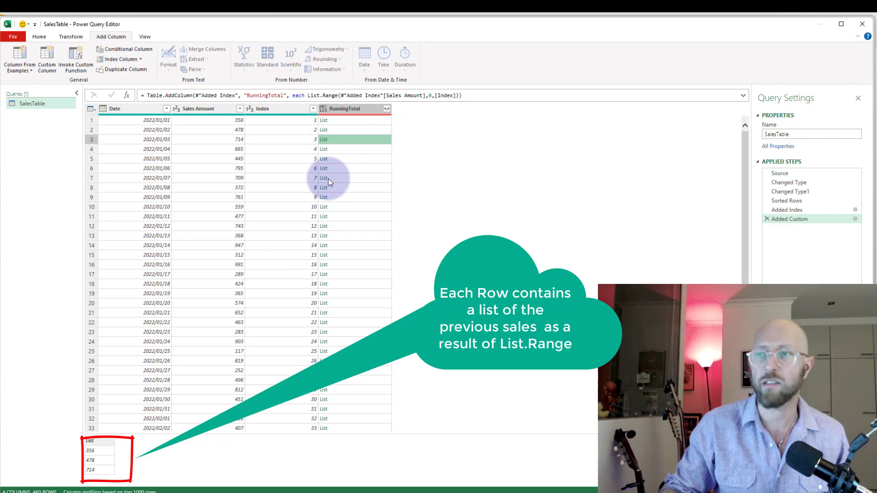
pyautogui.click(350, 158)
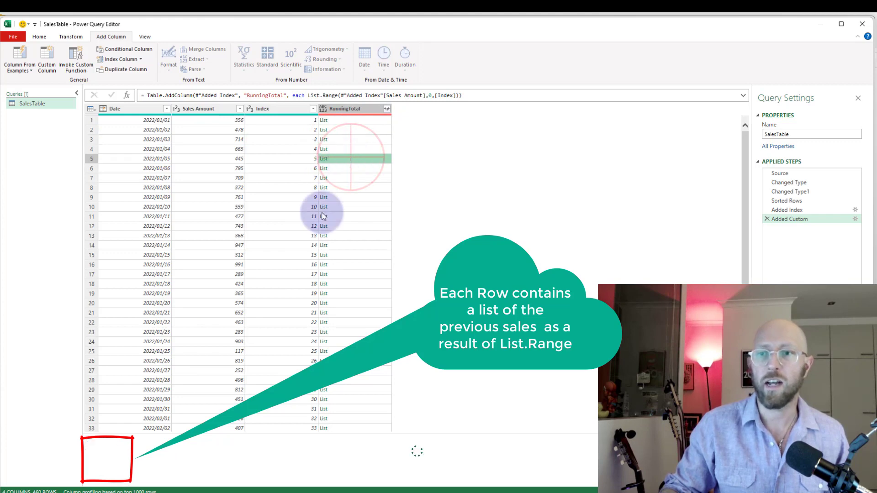
pyautogui.click(343, 187)
pyautogui.scroll(-1, 105, 459)
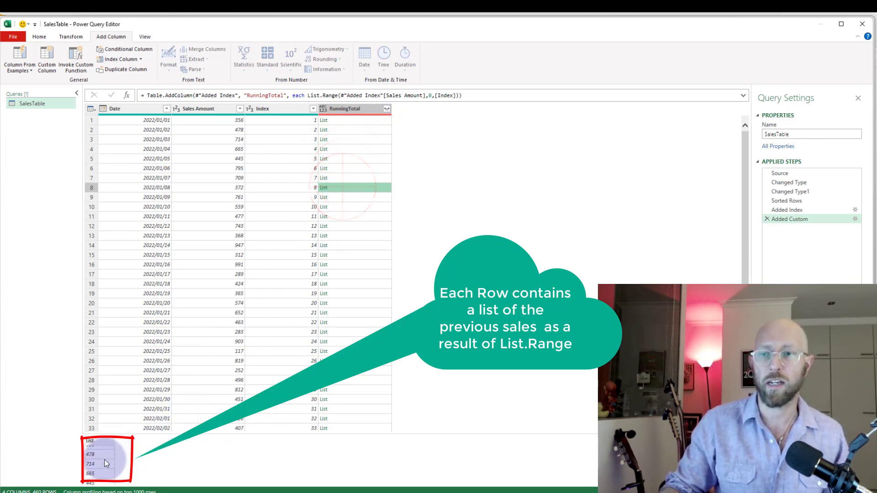
pyautogui.scroll(-2, 105, 460)
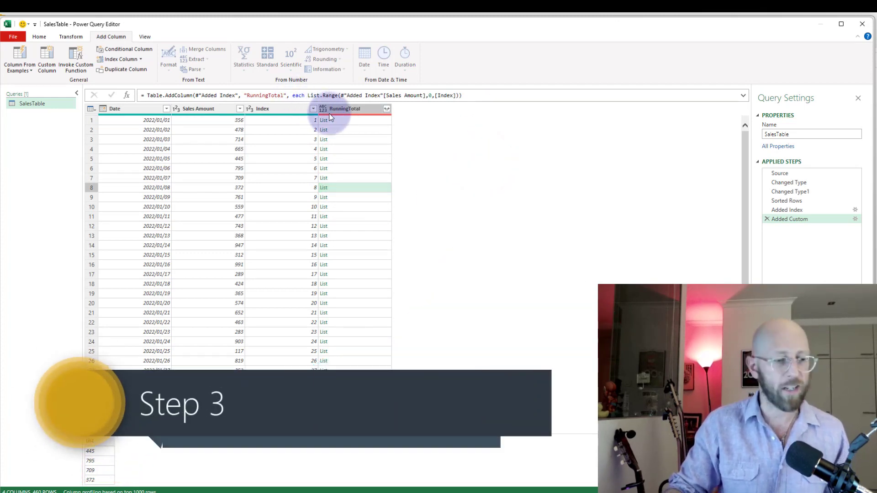
pyautogui.hotkey('alt', 'Tab')
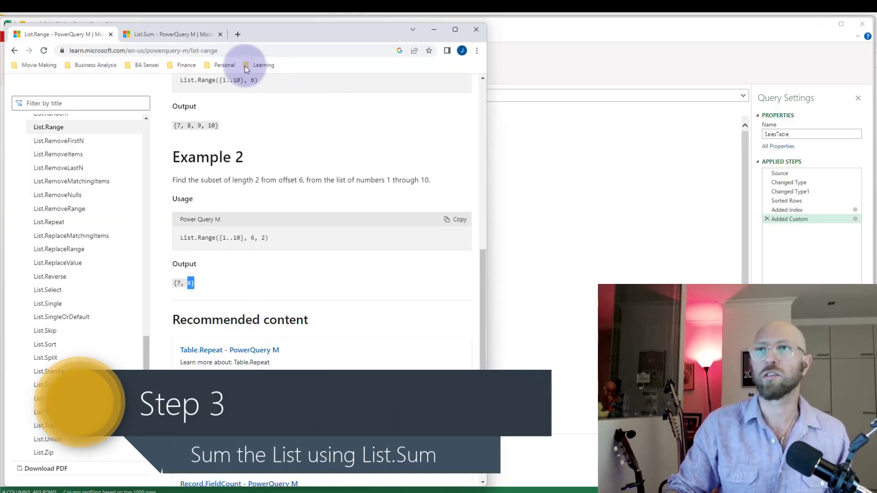
pyautogui.click(185, 34)
pyautogui.moveTo(242, 142); pyautogui.dragTo(178, 140)
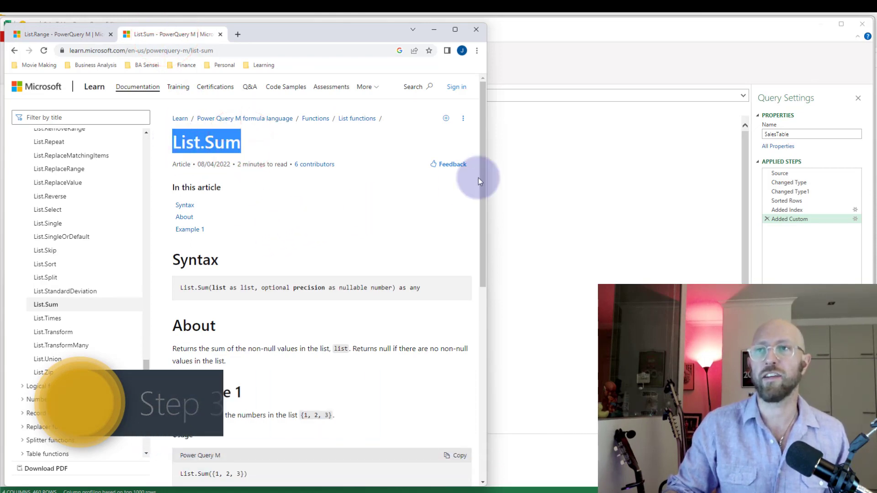
pyautogui.click(636, 26)
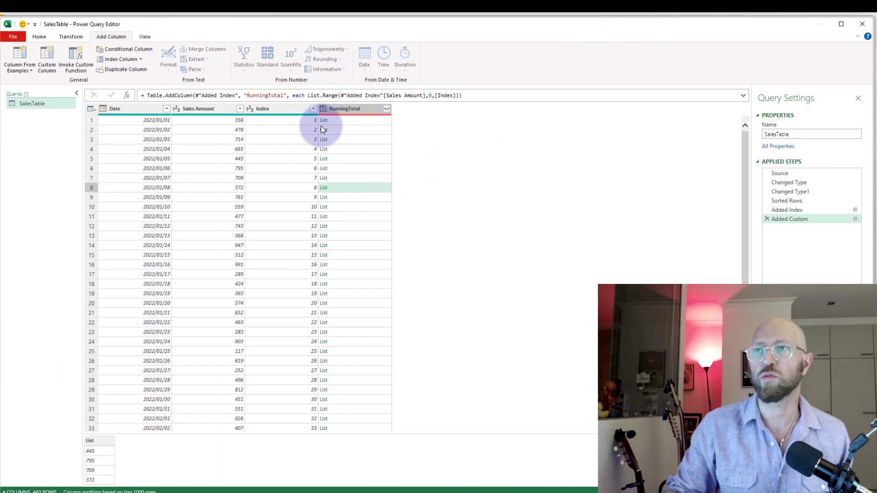
# - Wrap List.Range in List.Sum so RunningTotal shows cumulative totals 356, 834, 1548 onward
pyautogui.click(308, 96)
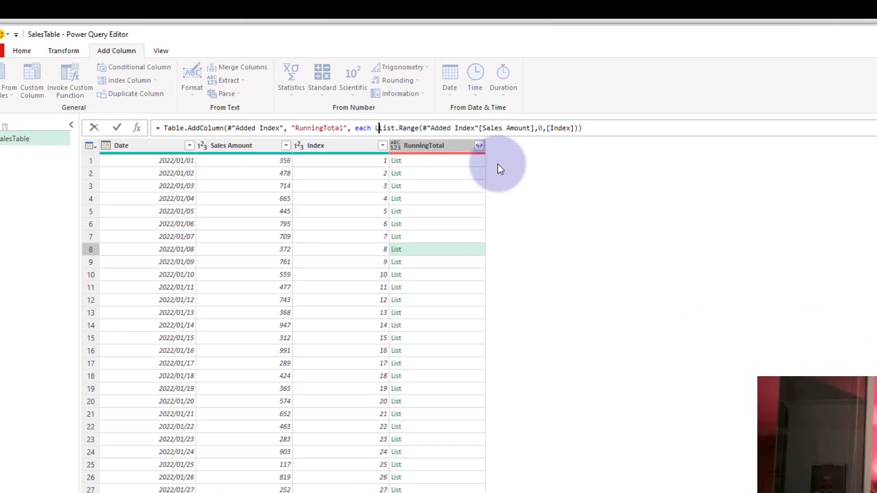
pyautogui.write('List')
pyautogui.write('.Sum')
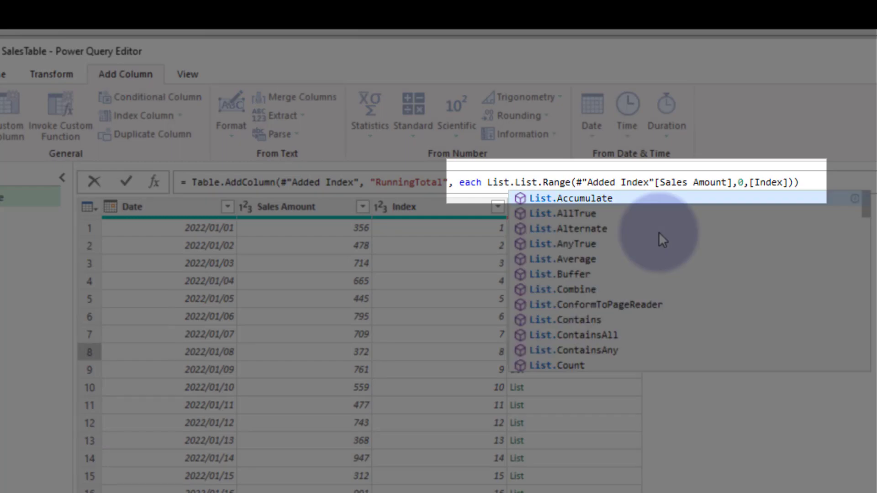
pyautogui.write('(')
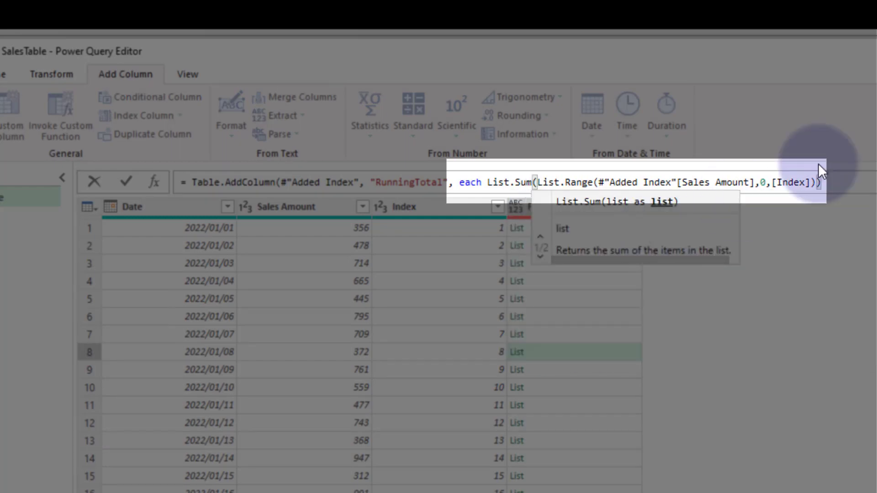
pyautogui.click(842, 180)
pyautogui.write(')')
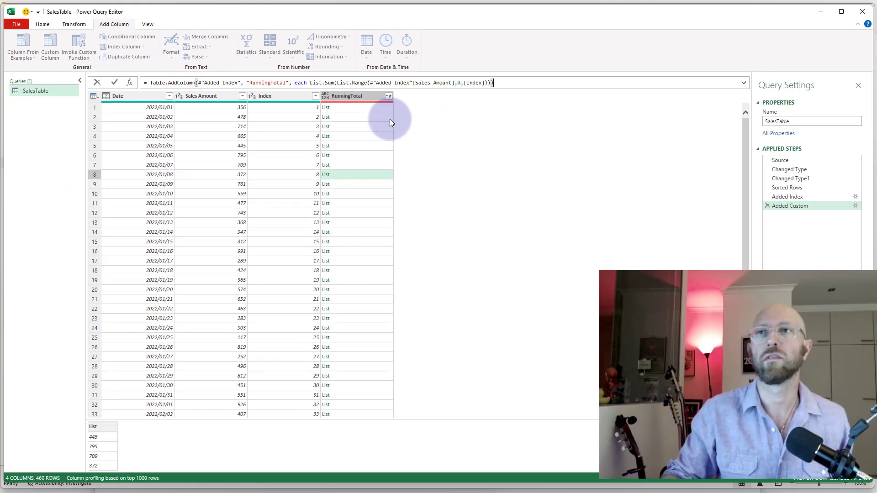
pyautogui.press('Return')
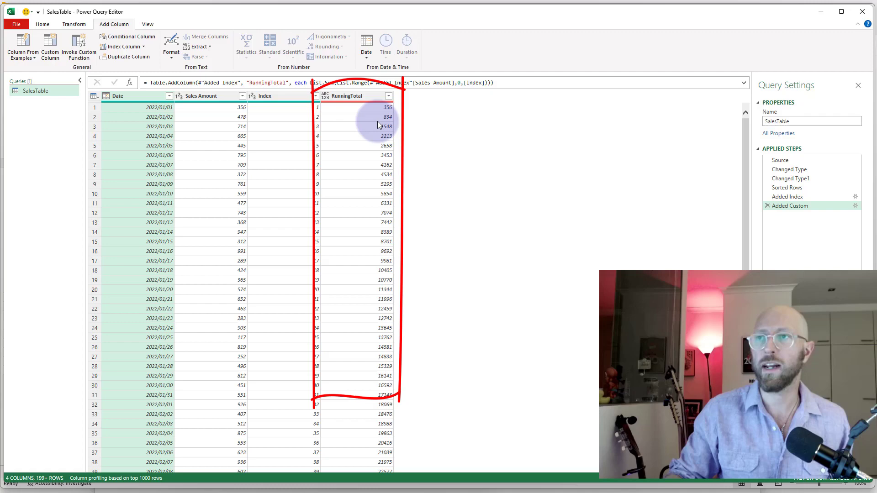
pyautogui.scroll(-4, 369, 130)
pyautogui.scroll(-20, 369, 132)
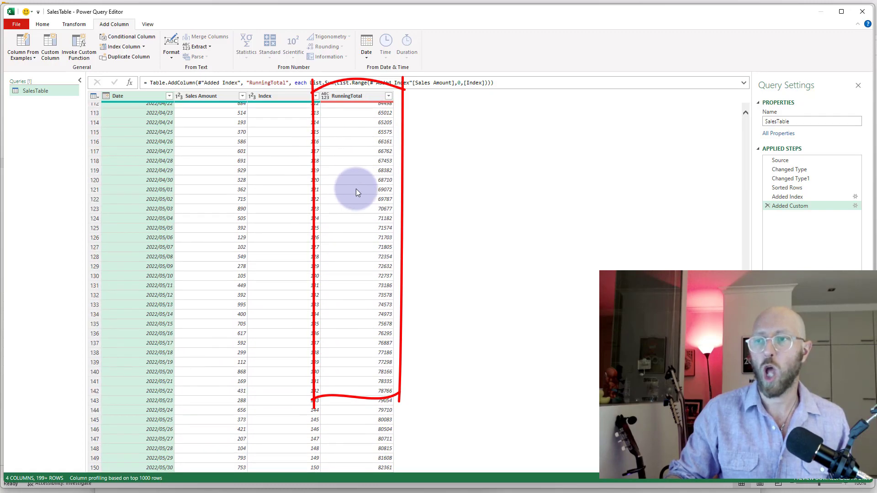
pyautogui.scroll(16, 357, 194)
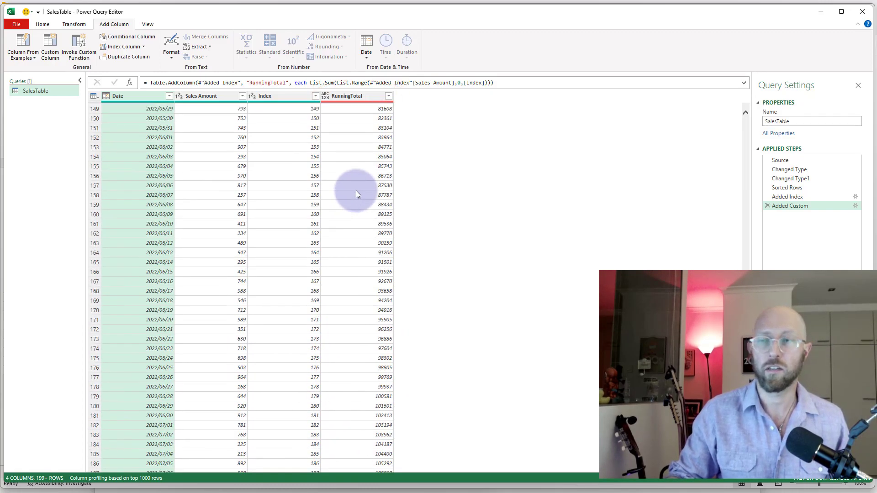
pyautogui.scroll(20, 357, 194)
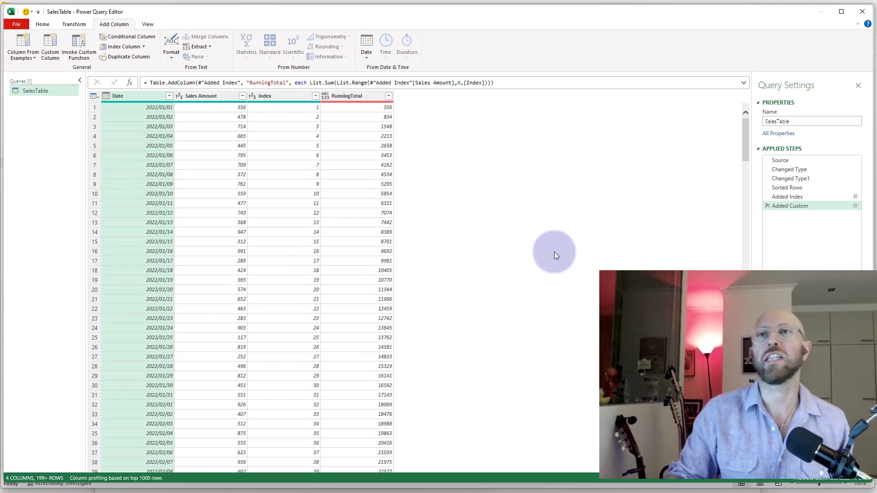
# - Close & Load the SalesTable query into the workbook and select its first rows
pyautogui.click(43, 24)
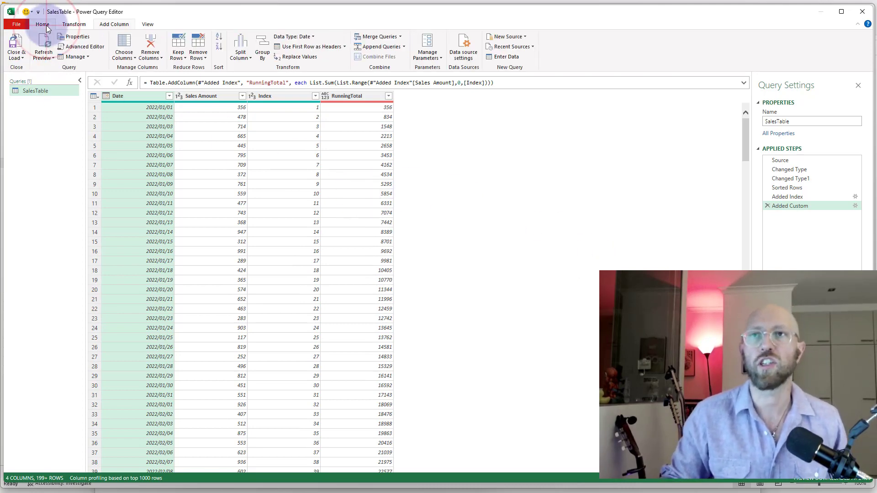
pyautogui.click(18, 44)
pyautogui.click(117, 169)
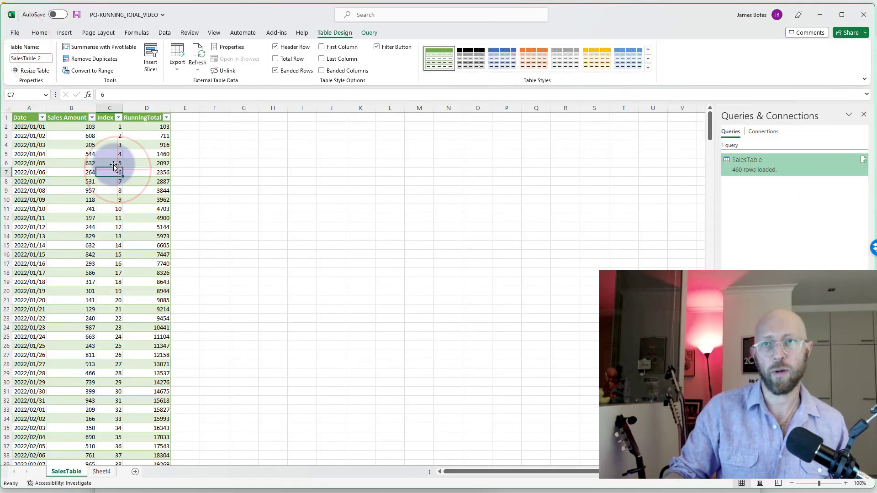
pyautogui.moveTo(68, 136); pyautogui.dragTo(132, 284)
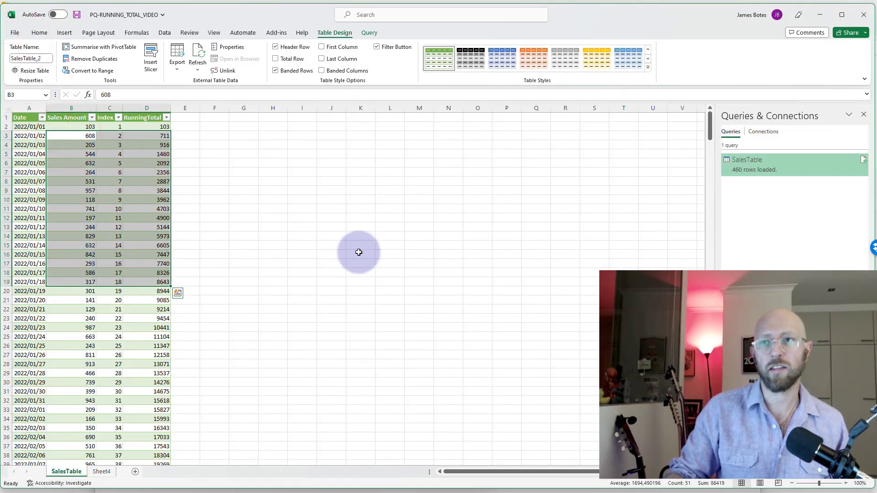
pyautogui.click(361, 251)
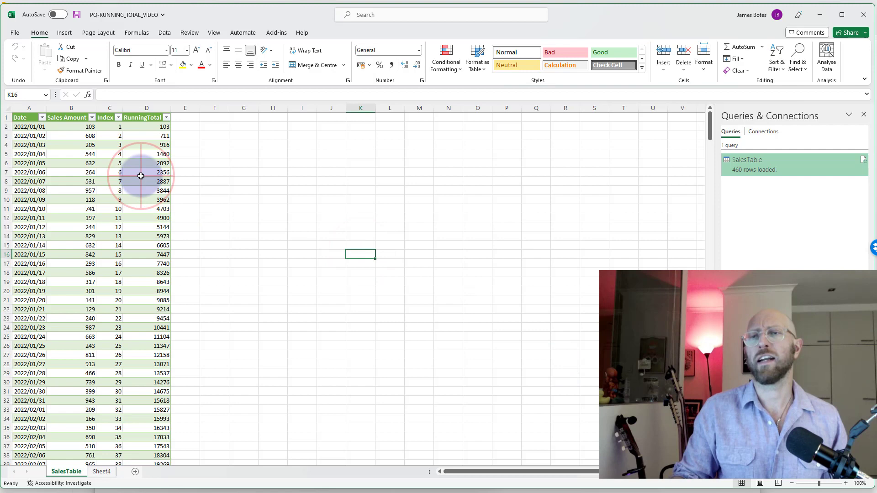
# - Select RunningTotal cells in column D to check the cumulative totals 103, 711, 916
pyautogui.moveTo(140, 176); pyautogui.dragTo(164, 253)
pyautogui.click(192, 181)
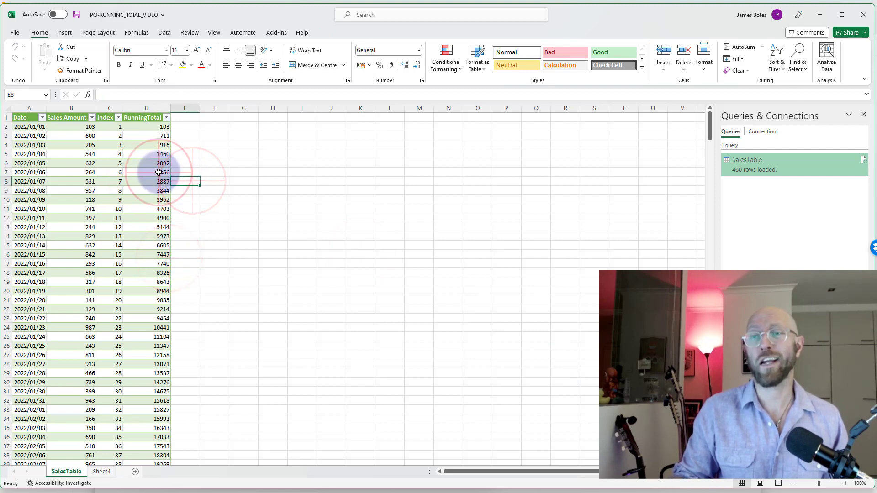
pyautogui.moveTo(158, 172); pyautogui.dragTo(160, 236)
pyautogui.click(214, 236)
pyautogui.moveTo(147, 153); pyautogui.dragTo(164, 232)
pyautogui.click(159, 224)
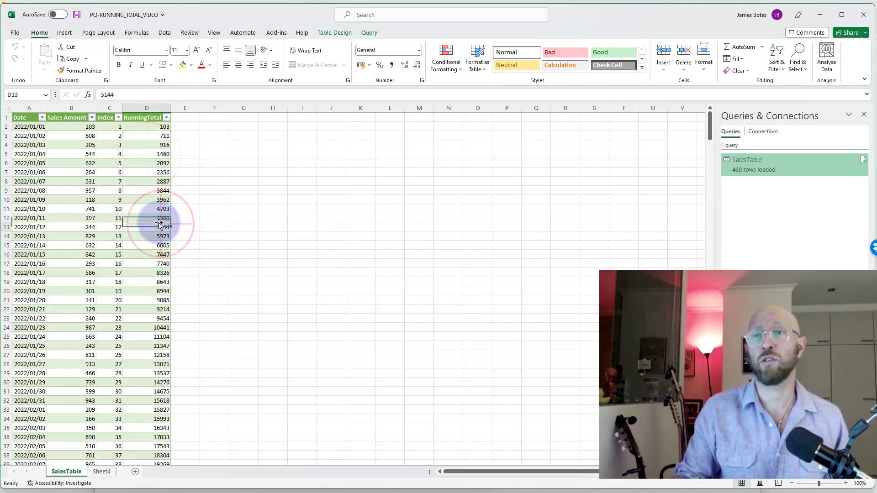
pyautogui.moveTo(152, 132); pyautogui.dragTo(152, 255)
pyautogui.click(255, 190)
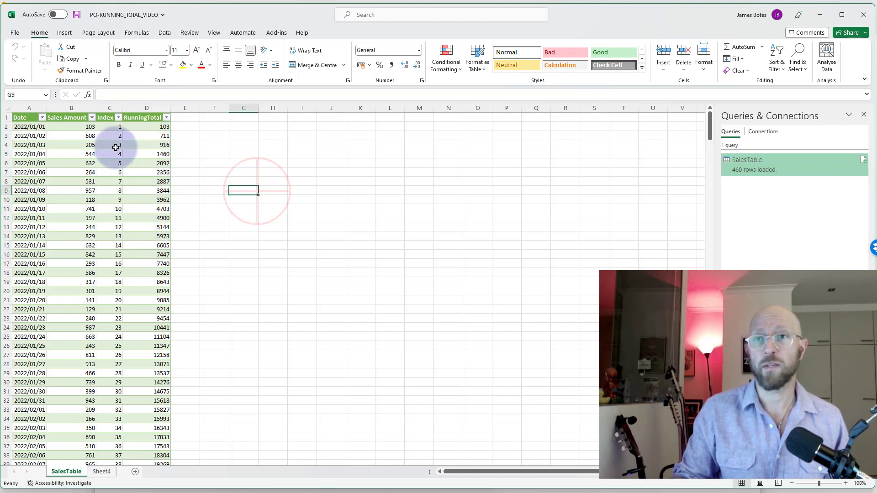
pyautogui.moveTo(147, 126); pyautogui.dragTo(142, 282)
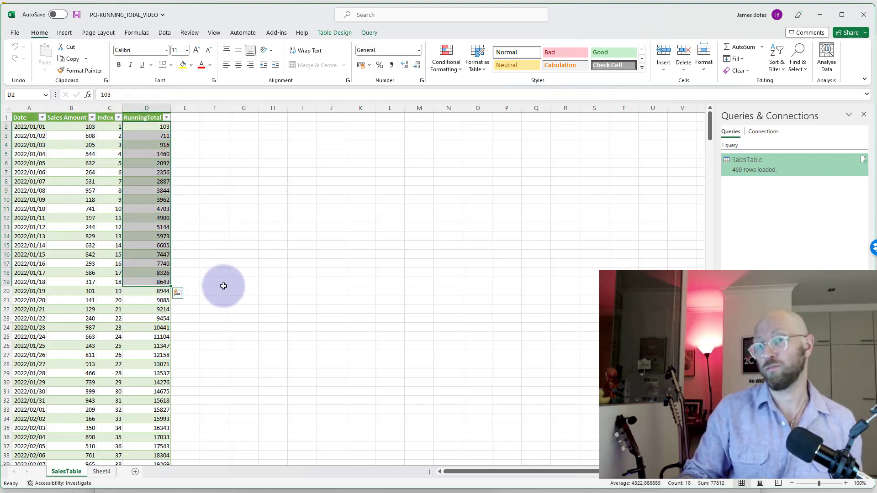